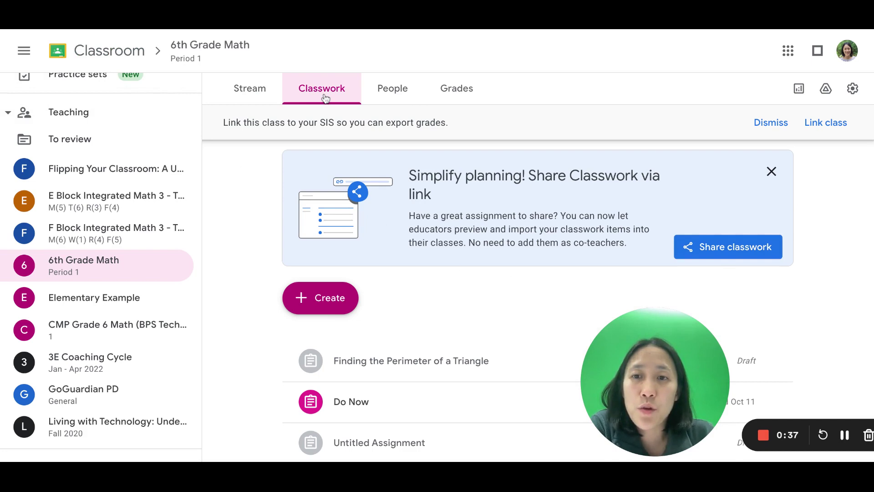
- Create an assignment titled 'Finding the Perimeter of a Triangle' with instructions 'Watch the video and answer the questions.'
click(315, 303)
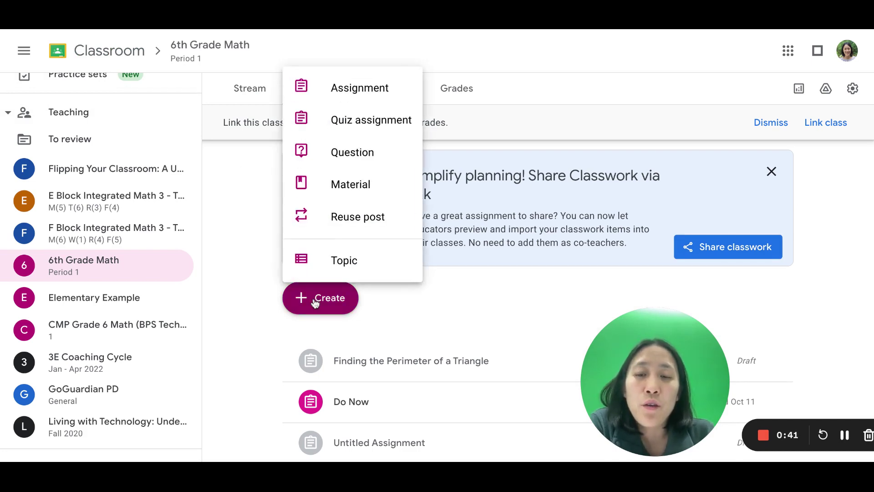
click(337, 93)
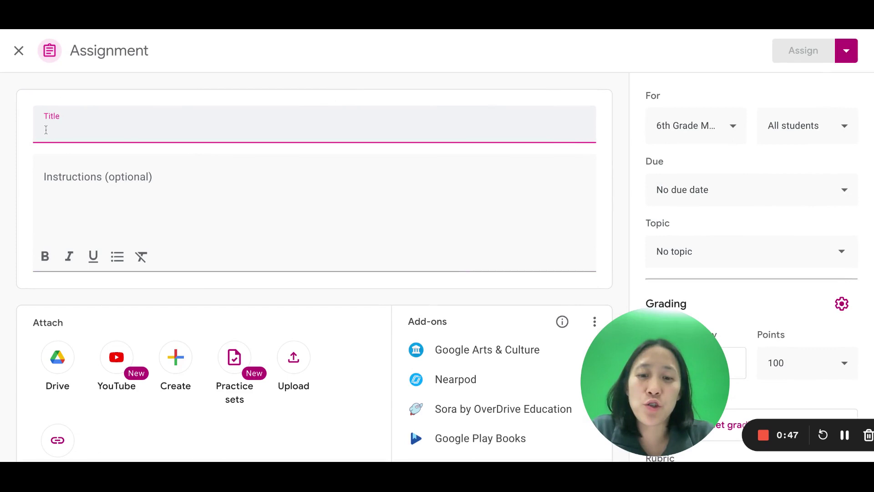
text(Findi)
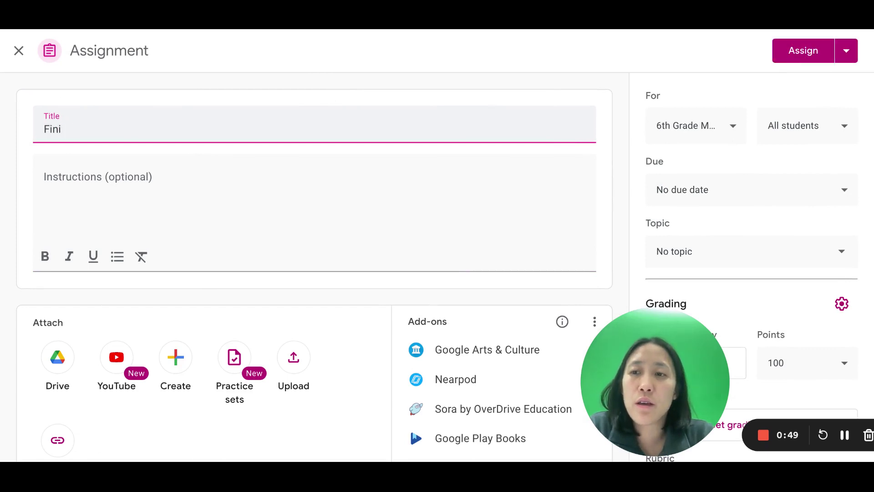
text(ng the Perimeter o)
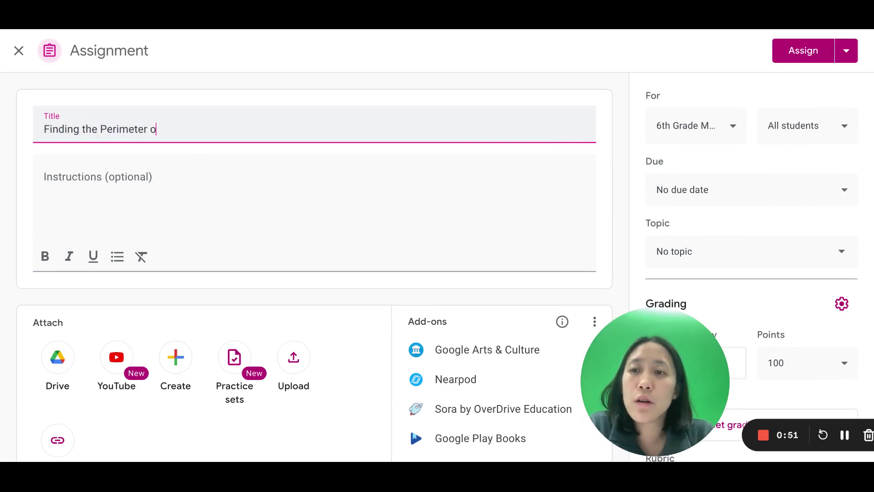
text(f a Triangle)
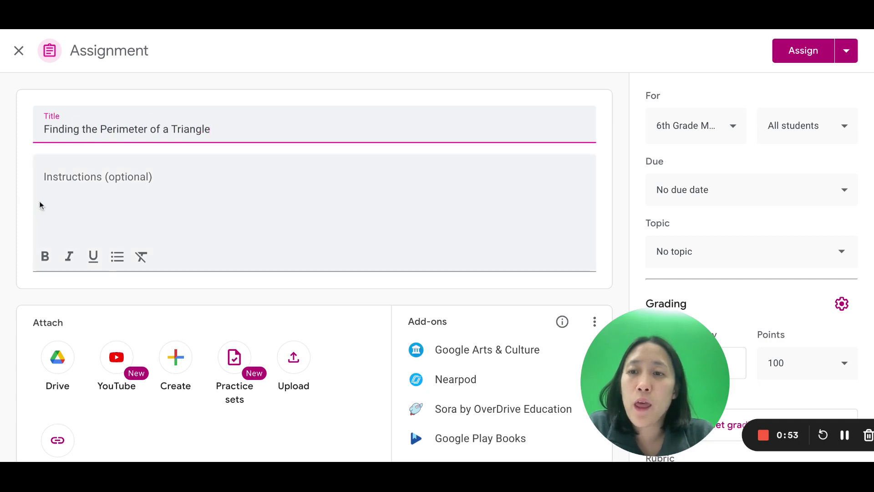
click(97, 181)
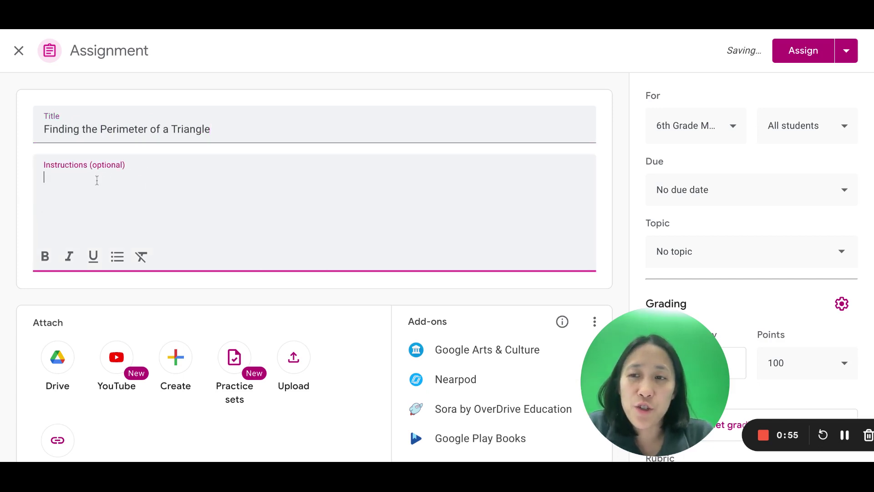
text(Watch the v)
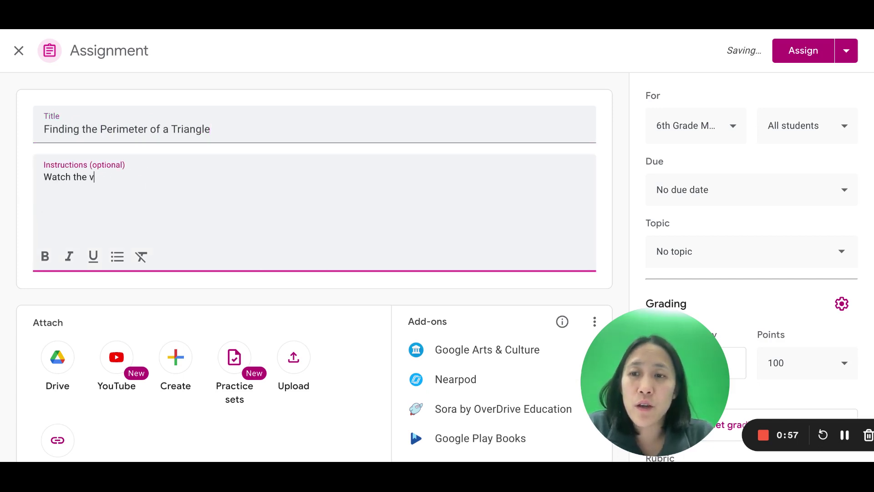
text(ideo and answer the)
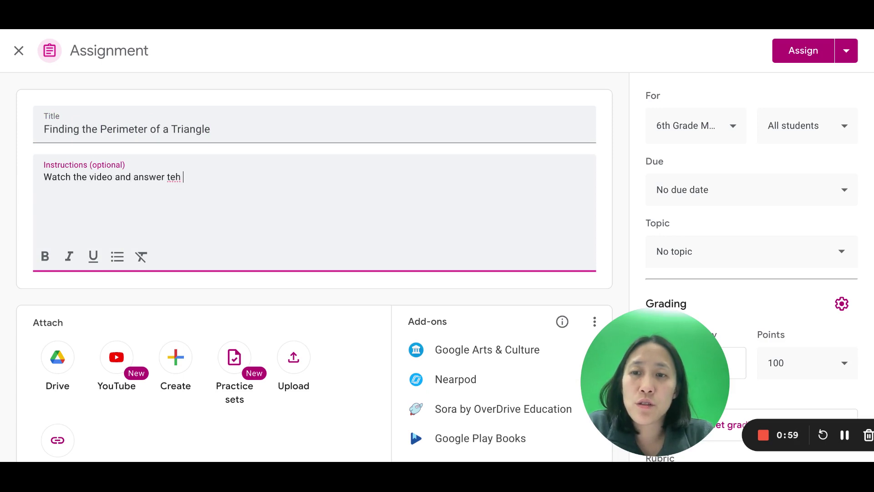
text( questions.)
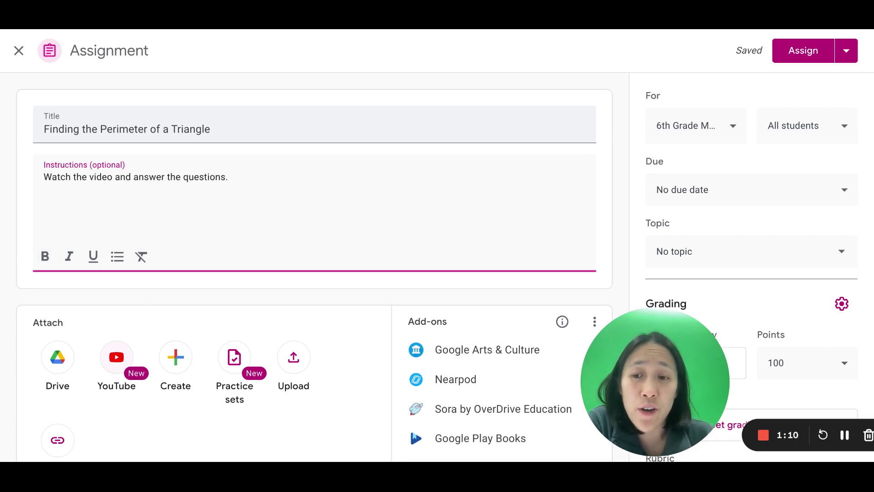
- Find the Math with Mr. J triangle perimeter video in the YouTube picker by its pasted URL
click(118, 368)
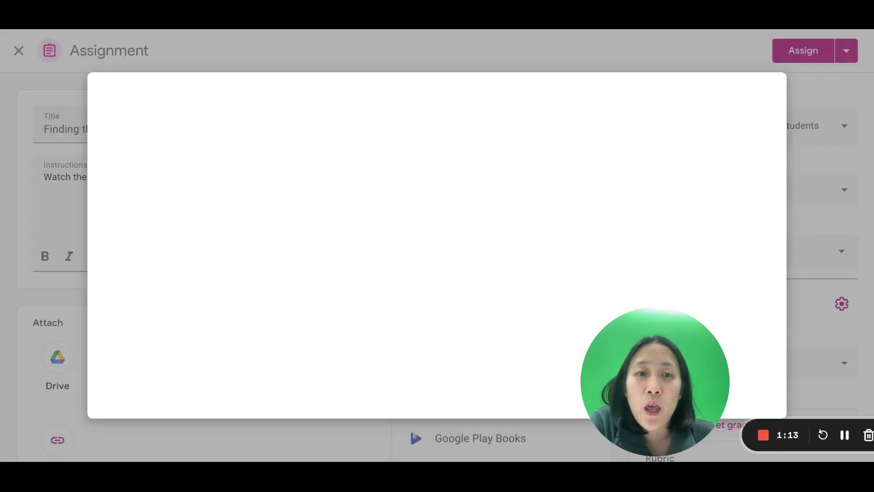
click(641, 335)
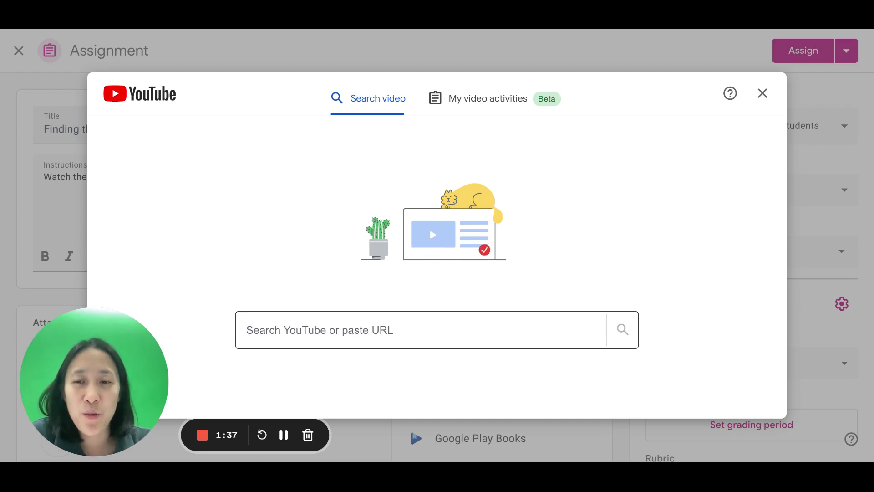
click(246, 330)
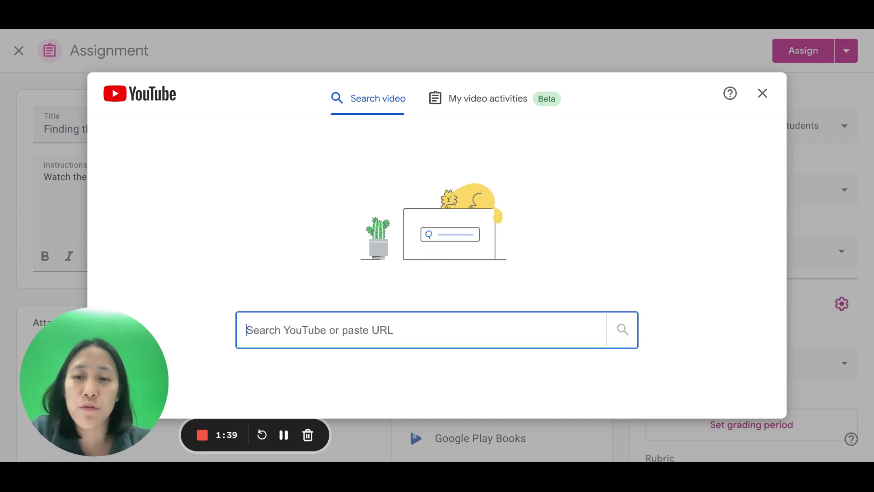
text(https://www.youtube.com/watch?v=04LM5RZfbNQ)
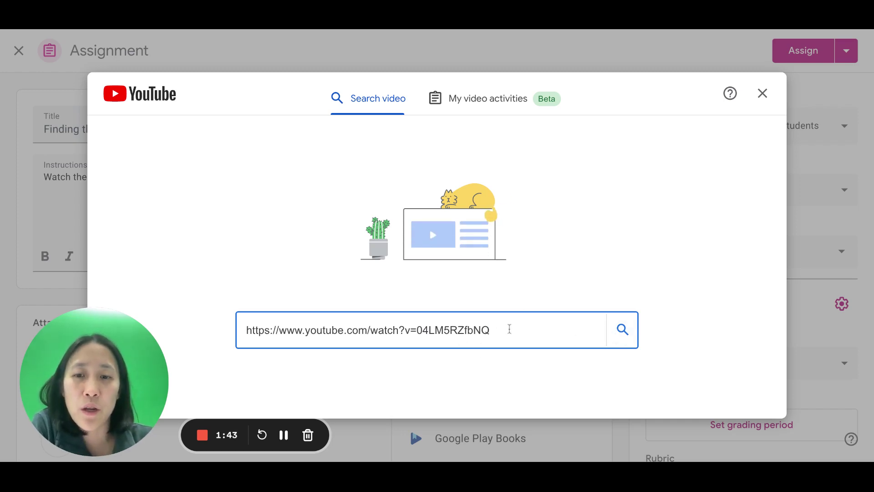
click(622, 330)
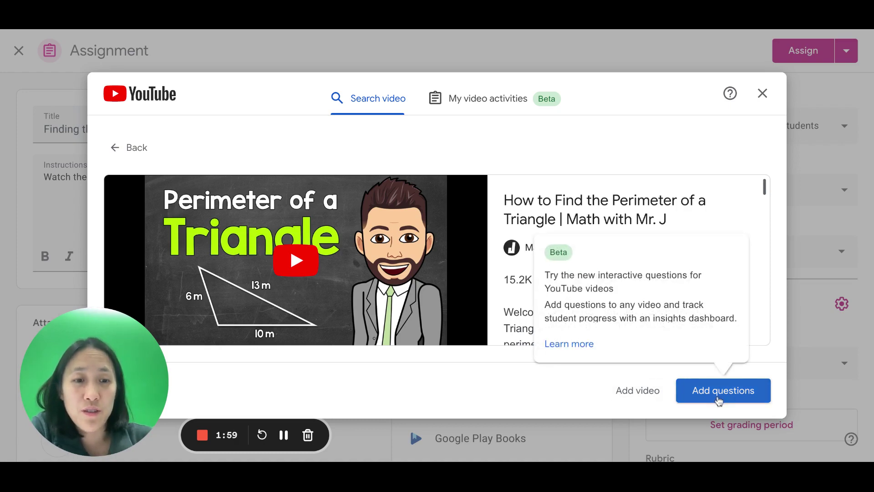
- Open Add questions for the perimeter video and start it playing in the editor
click(718, 391)
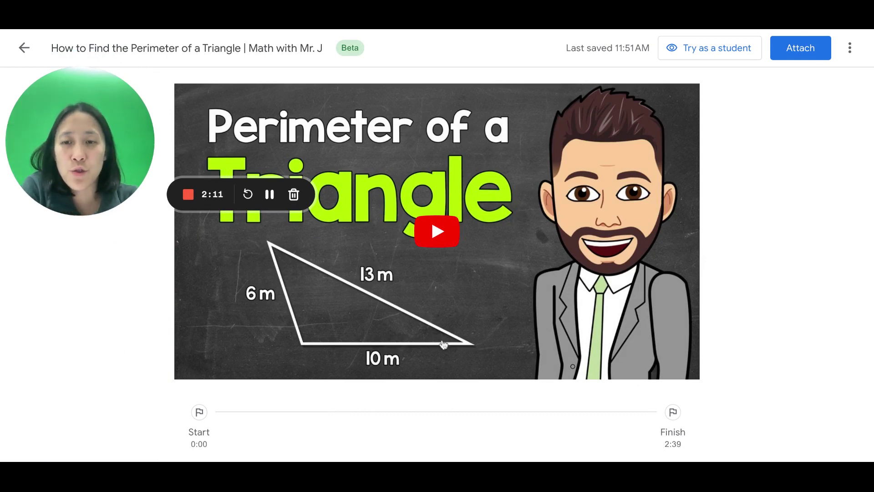
scroll(347, 389, down, 1)
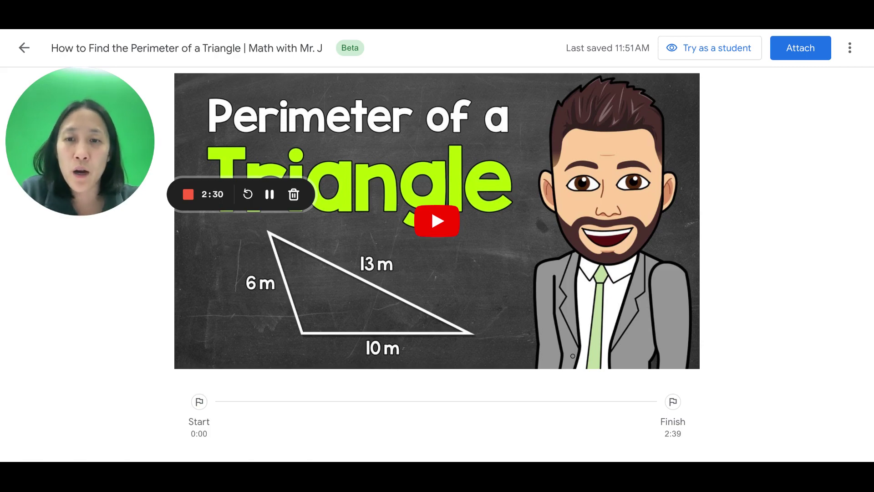
click(439, 225)
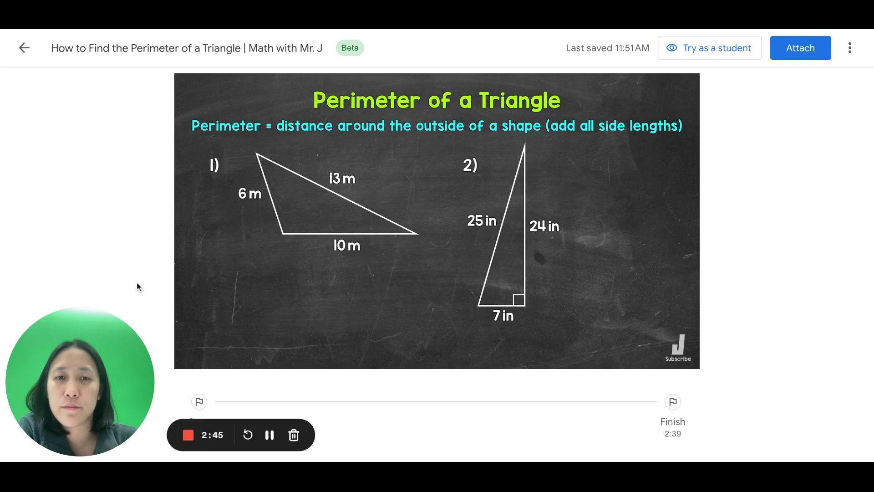
- Pause the video at 0:14 and add the open-ended question 'What is perimeter?'
mouse_move(178, 288)
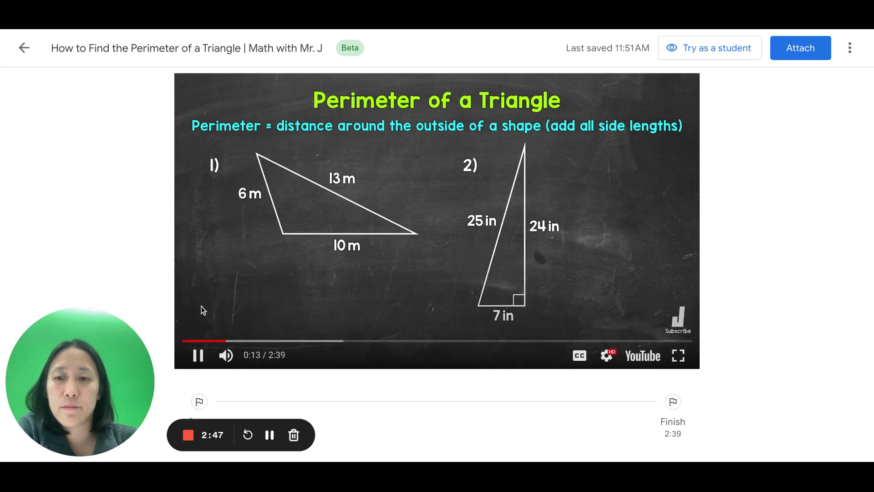
click(198, 357)
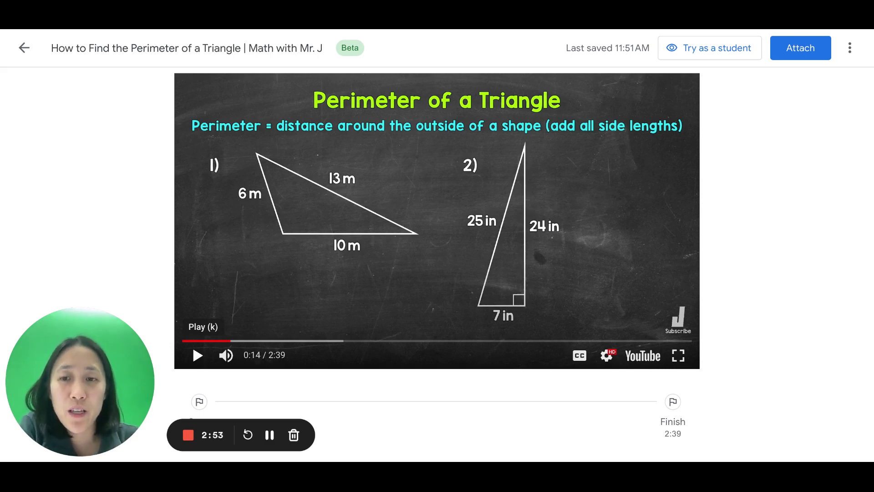
scroll(418, 290, down, 1)
scroll(418, 290, down, 4)
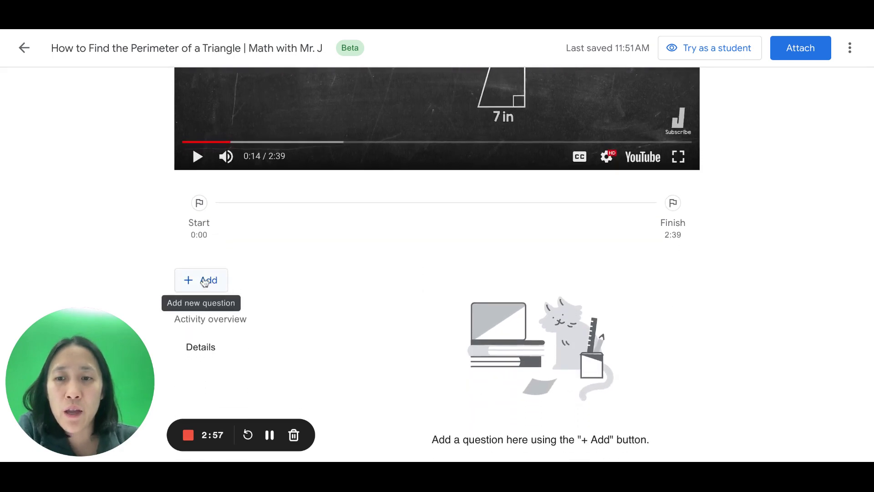
click(204, 281)
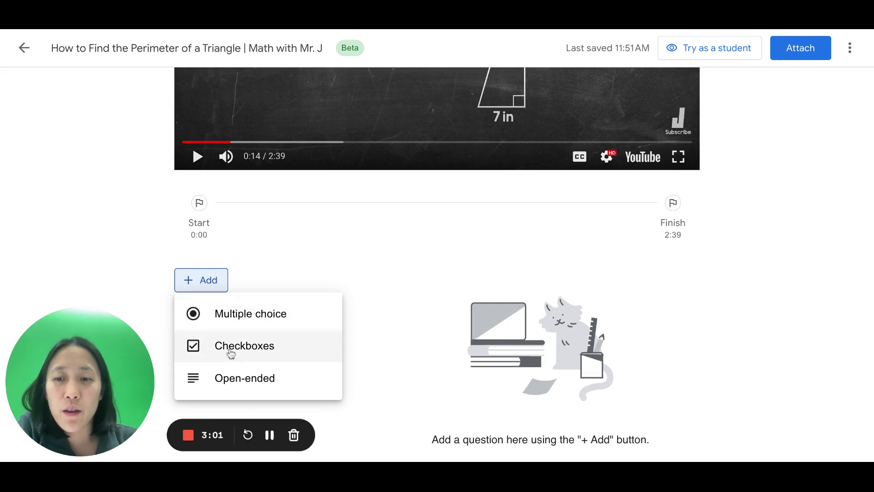
click(240, 384)
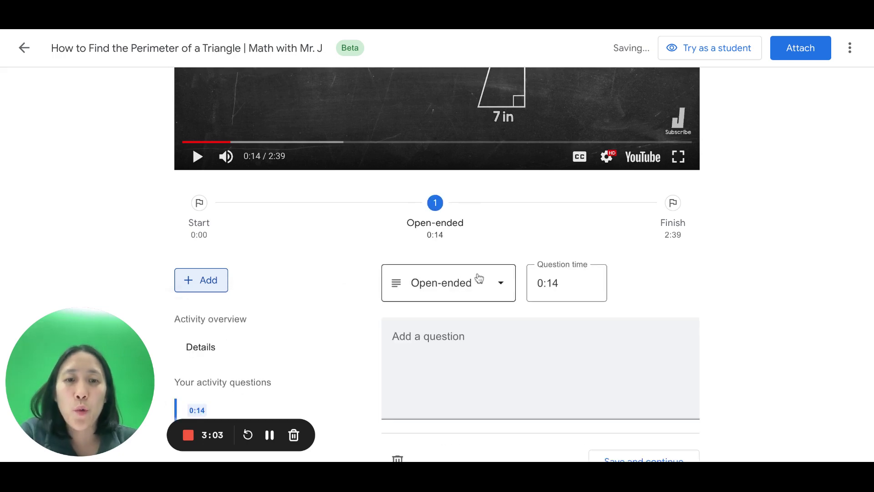
click(456, 359)
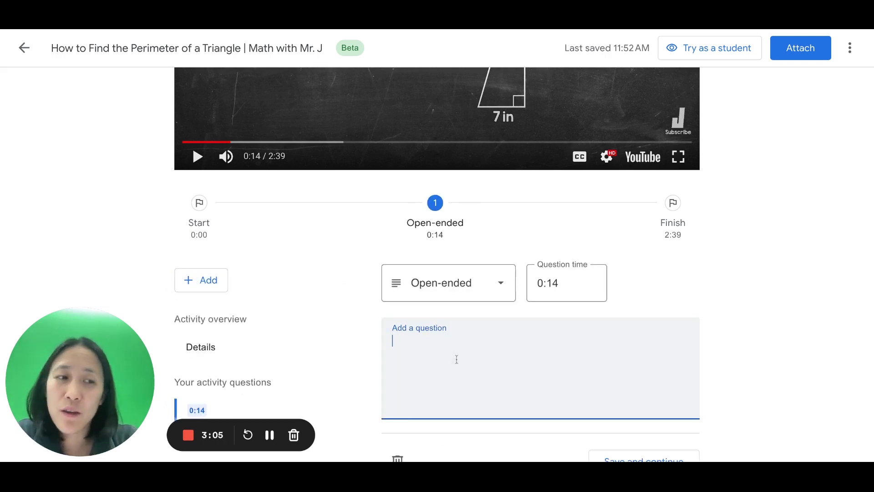
text(What is perimeter?)
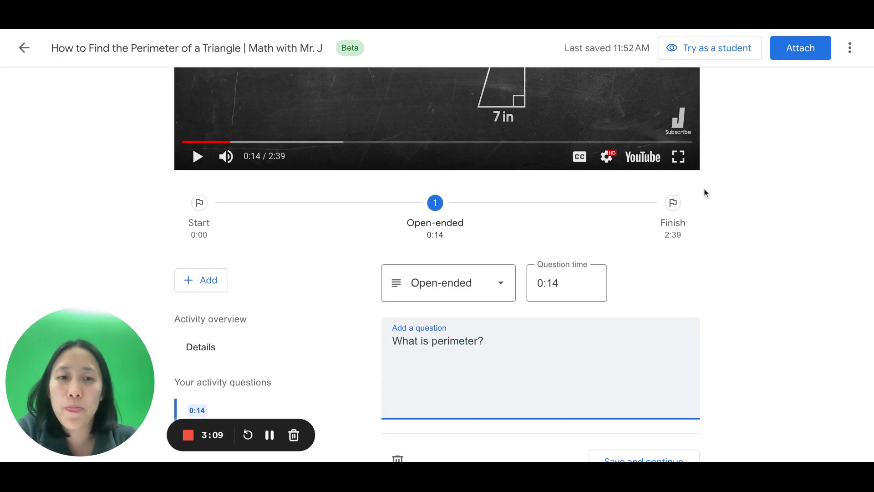
scroll(704, 193, down, 1)
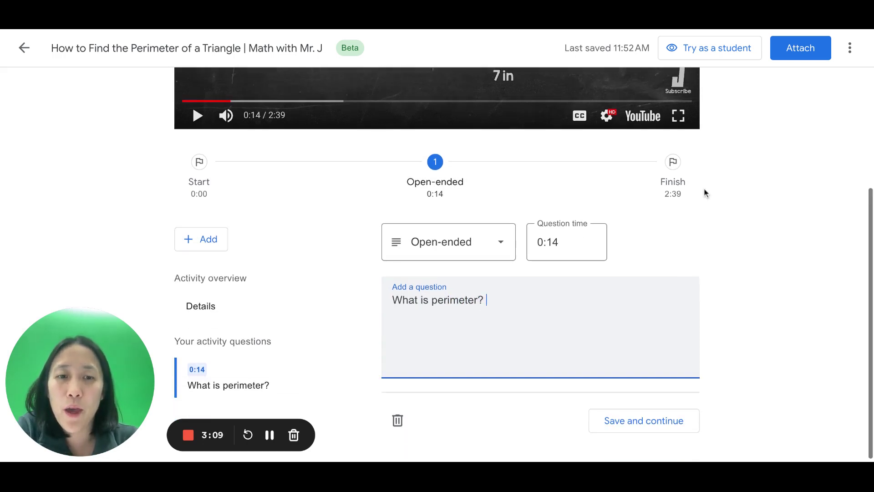
- Save the first question, then pause and seek the video to 0:59 showing P = 6 + 13 + 10
click(632, 418)
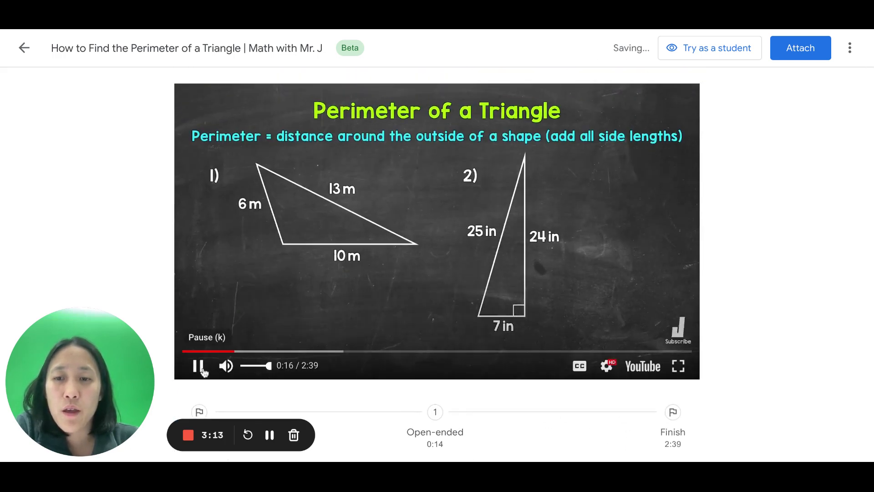
click(199, 367)
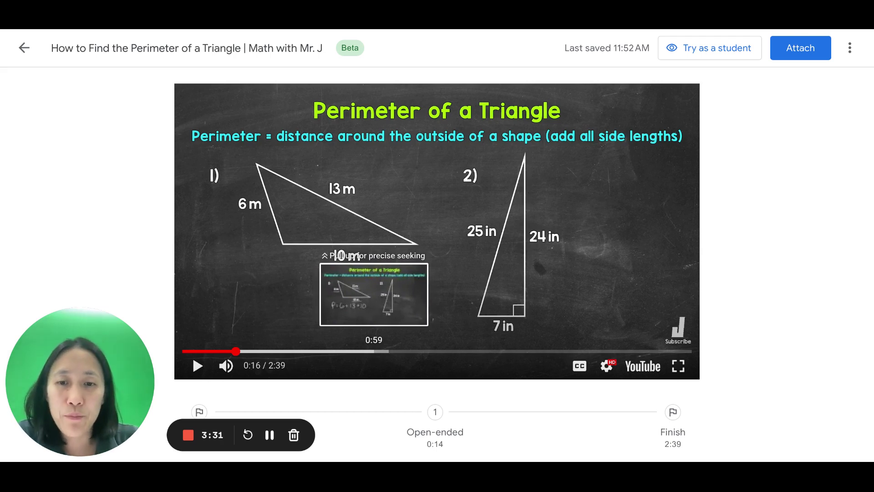
click(375, 351)
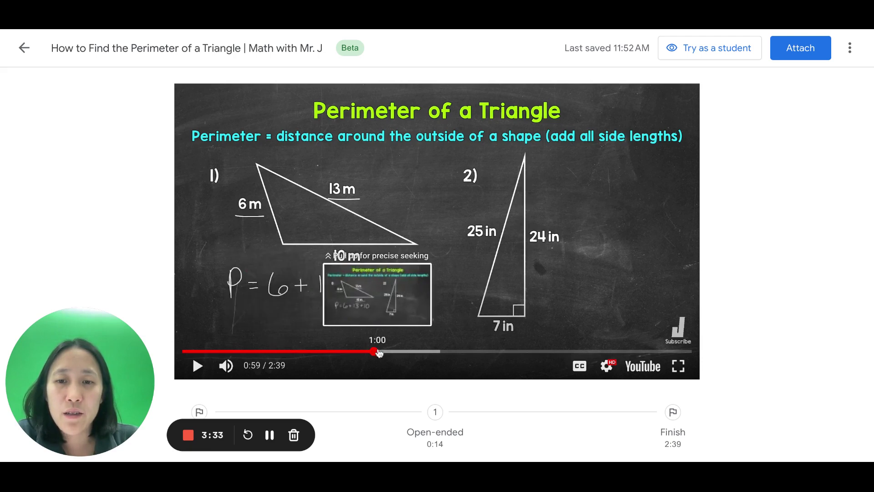
scroll(310, 350, down, 1)
scroll(310, 350, down, 4)
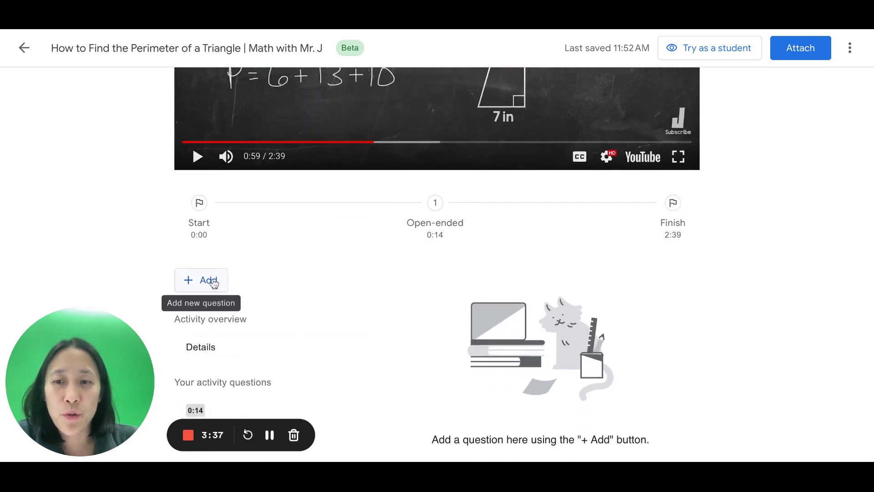
- Add a checkbox question at 0:59 asking 'Does the order of adding the sides matter?'
click(213, 281)
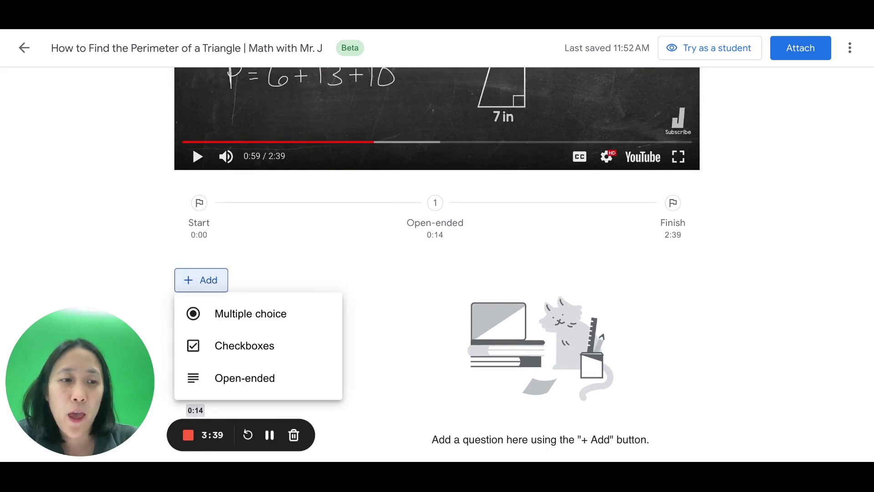
click(231, 354)
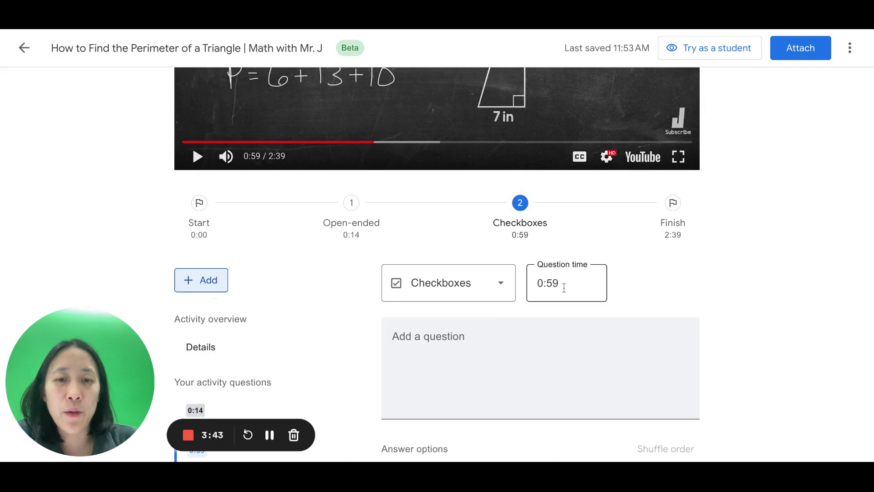
click(562, 286)
key(shift+Left)
key(shift+Left)
key(shift+Right)
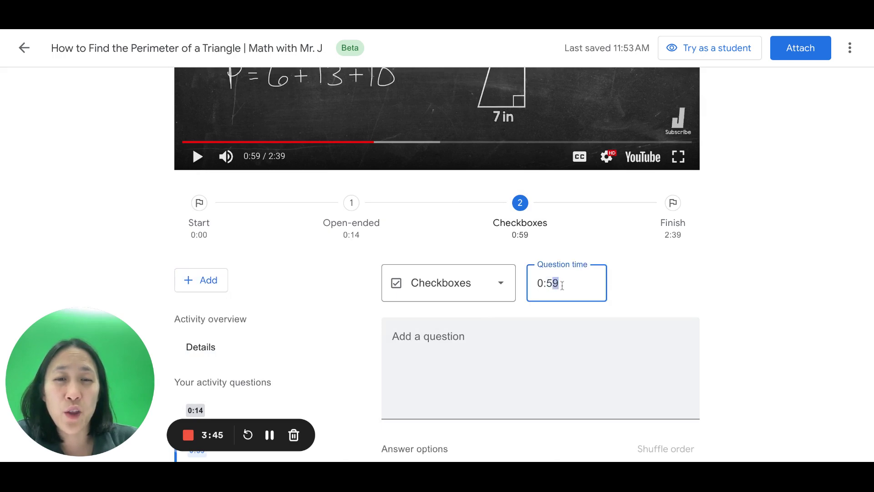
key(Right)
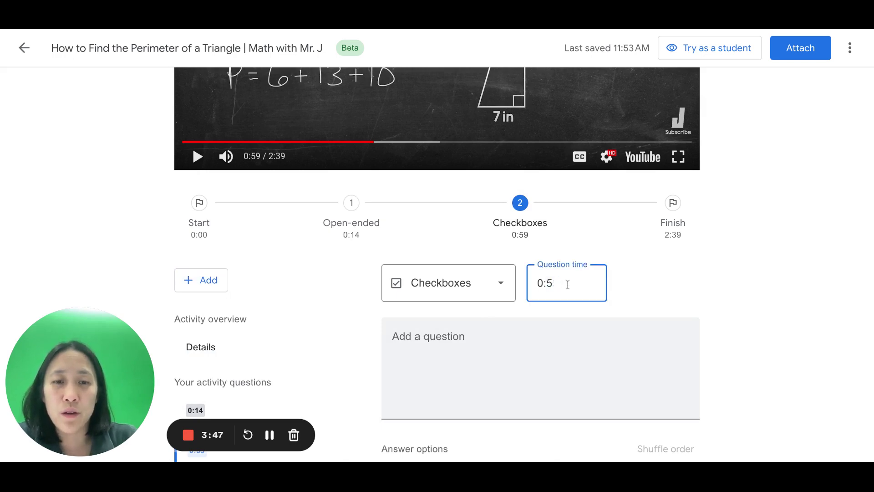
text(9)
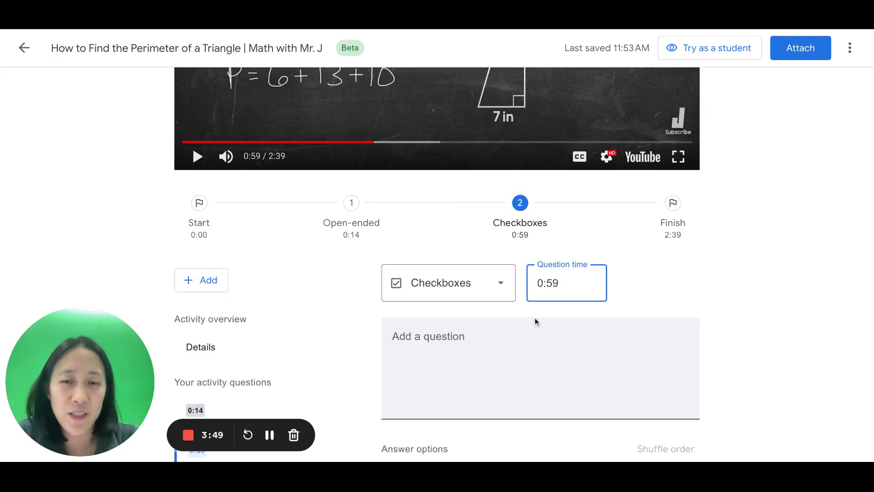
click(434, 342)
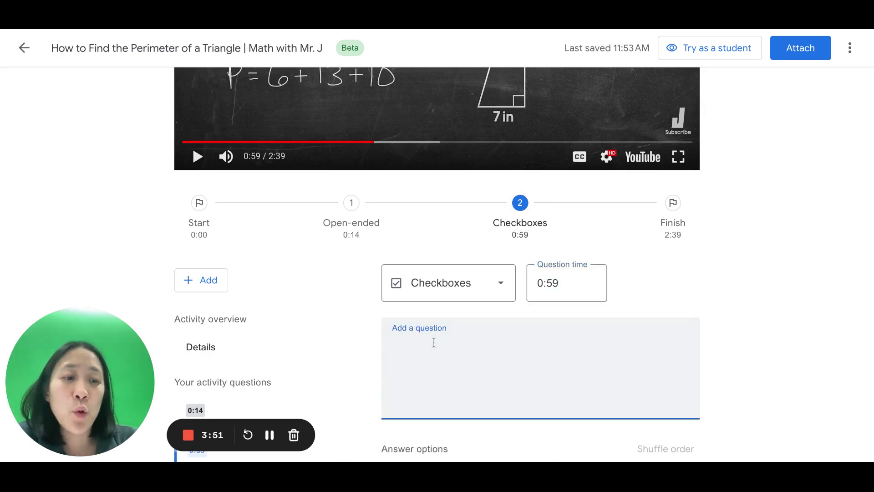
text(D)
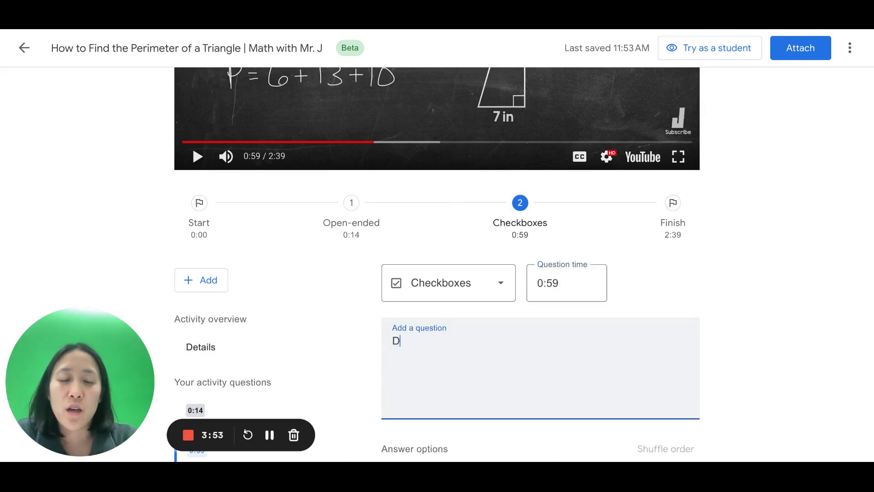
text(oes the order )
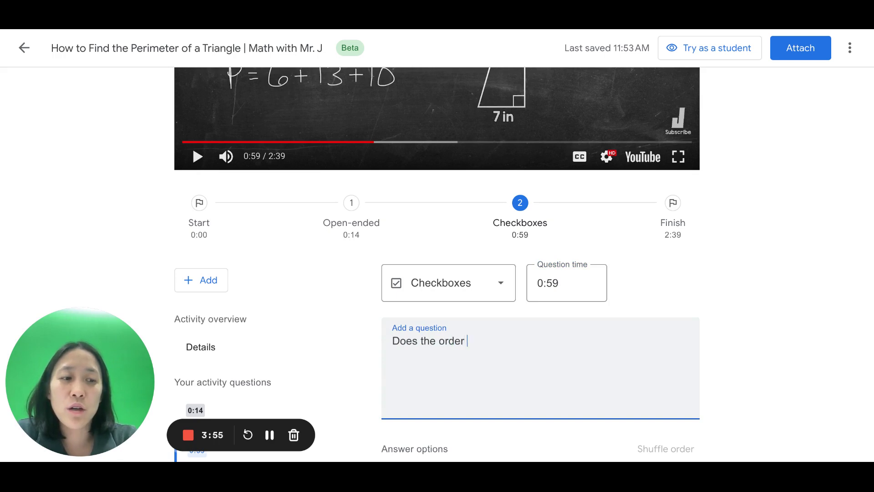
text(of adding the sides matter?)
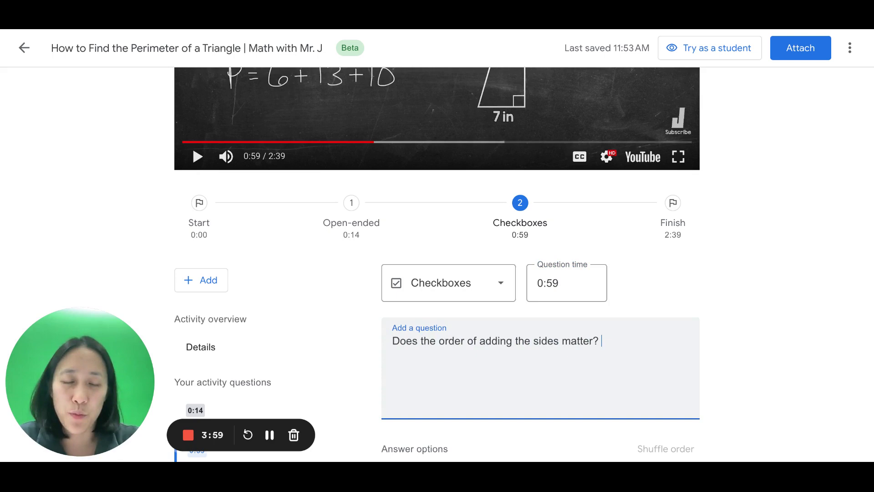
click(571, 280)
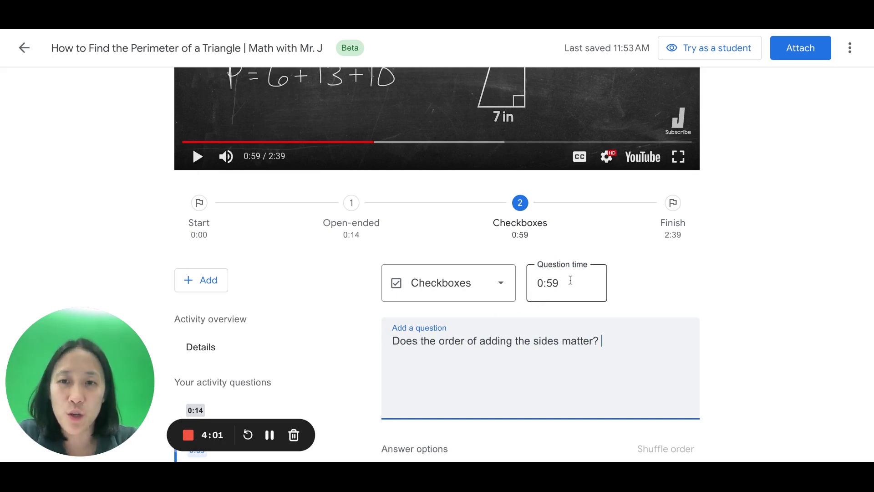
- Fill options Yes, No, It depends, I'm not sure, mark No correct, and save
scroll(570, 280, down, 5)
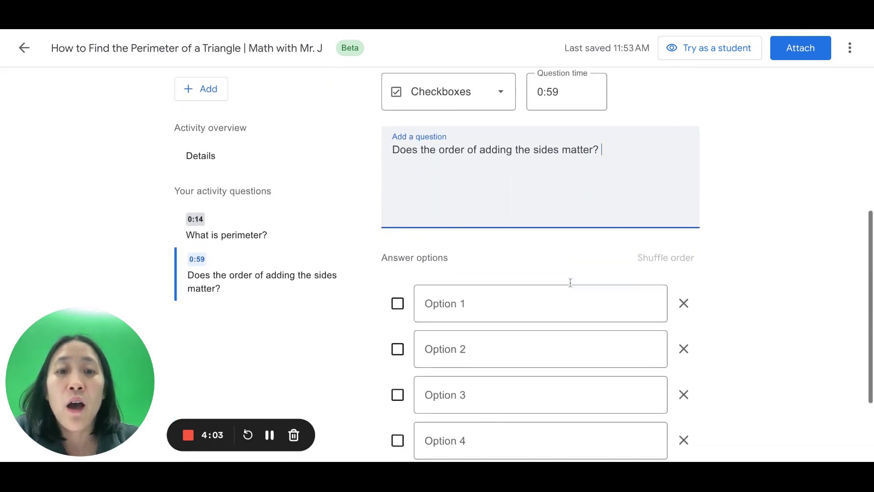
click(471, 277)
text(Yes)
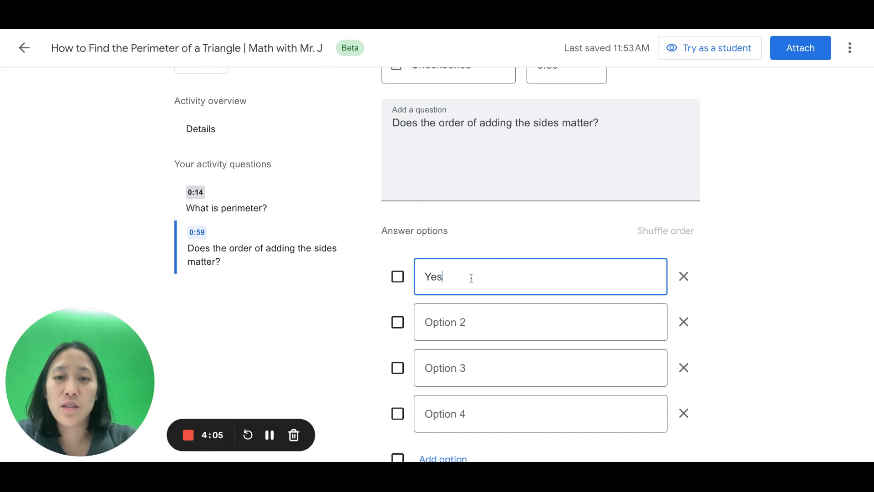
click(452, 320)
text(No)
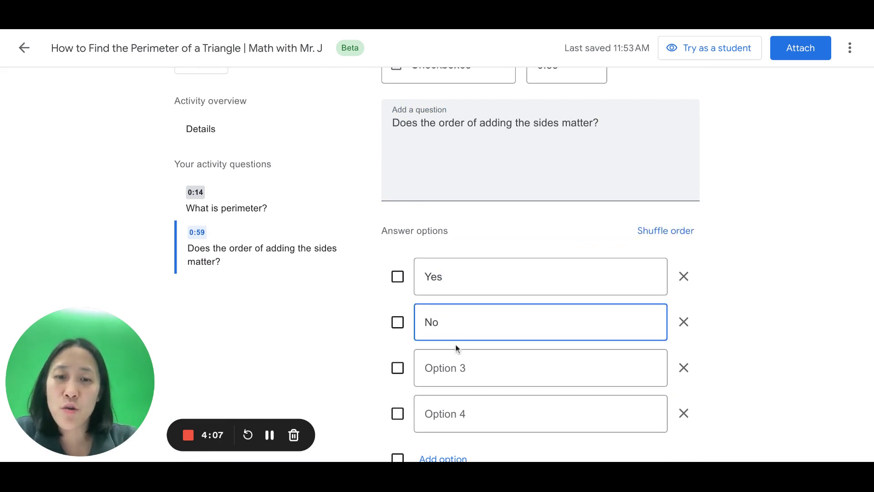
click(460, 366)
text(It depends)
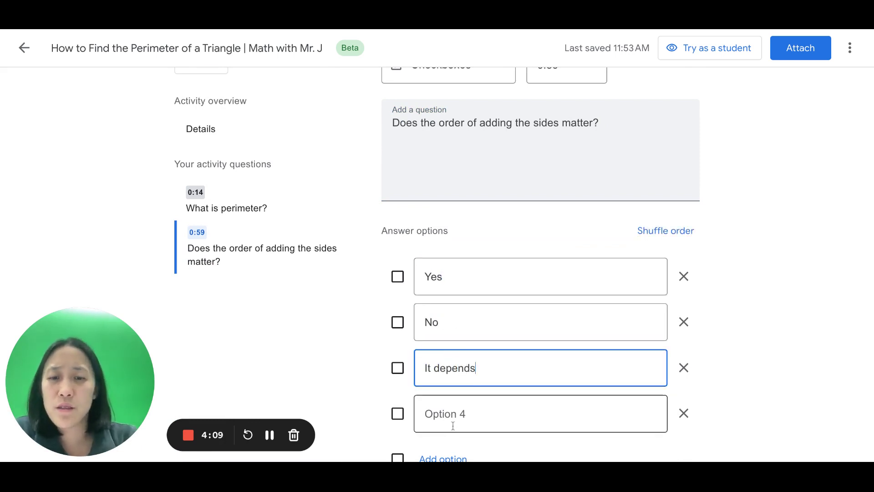
click(451, 414)
text(I'm not sure)
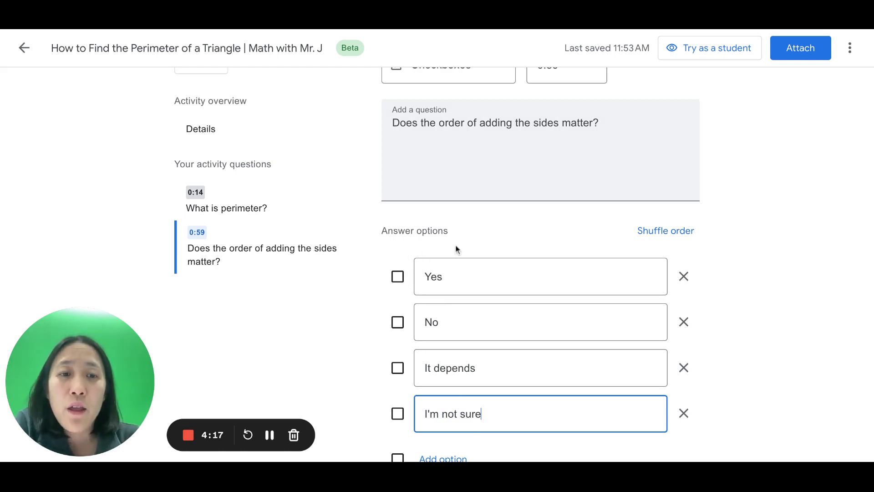
scroll(457, 249, down, 1)
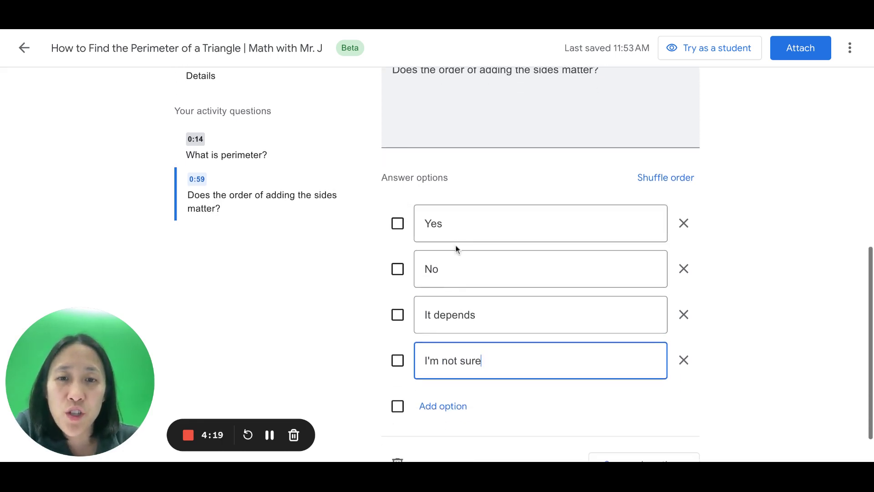
click(399, 269)
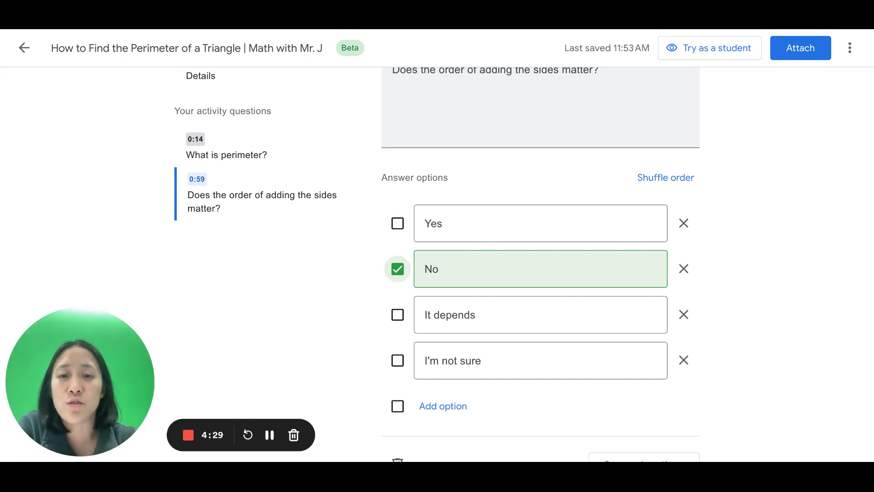
scroll(520, 267, down, 1)
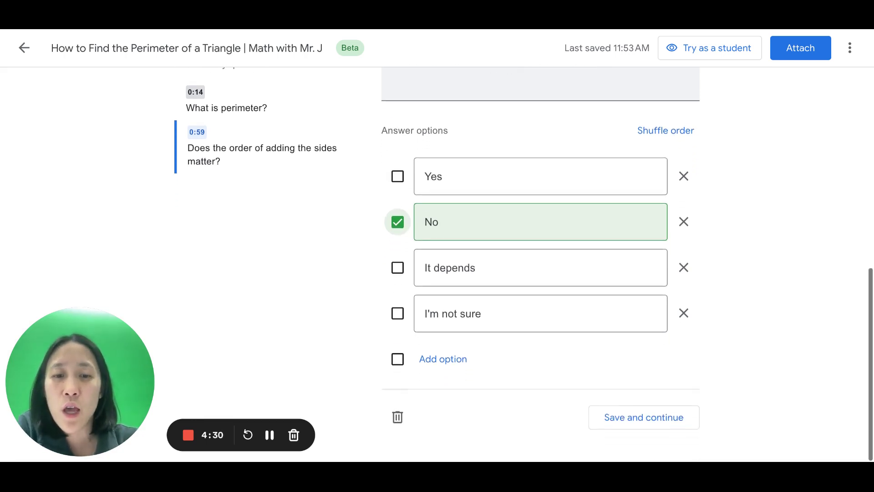
click(621, 417)
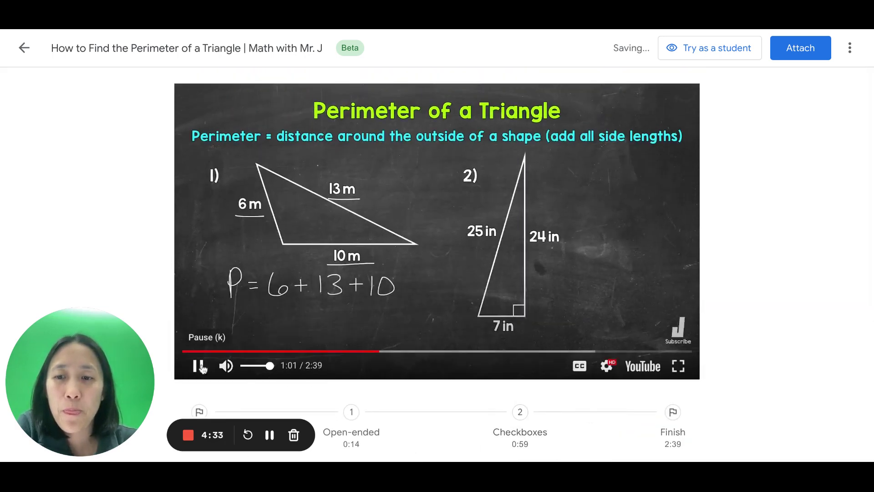
- Pause the video and move it to 1:34, where P = 29 m is shown
click(199, 366)
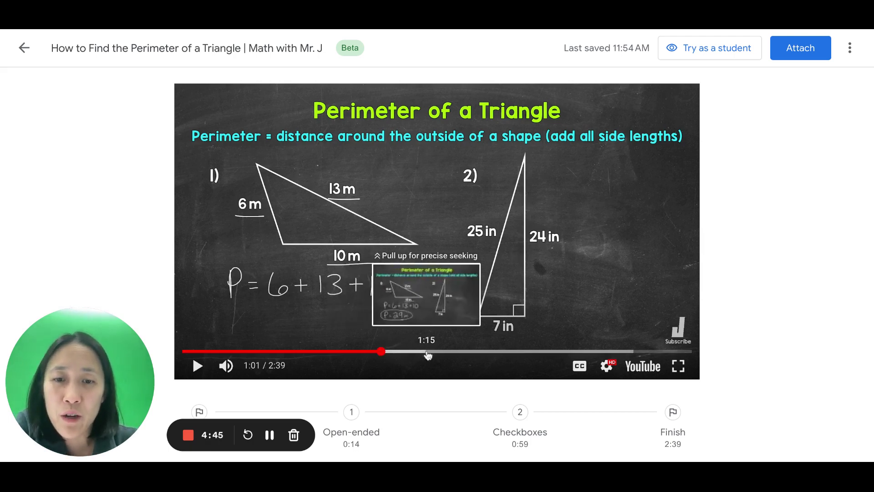
click(485, 356)
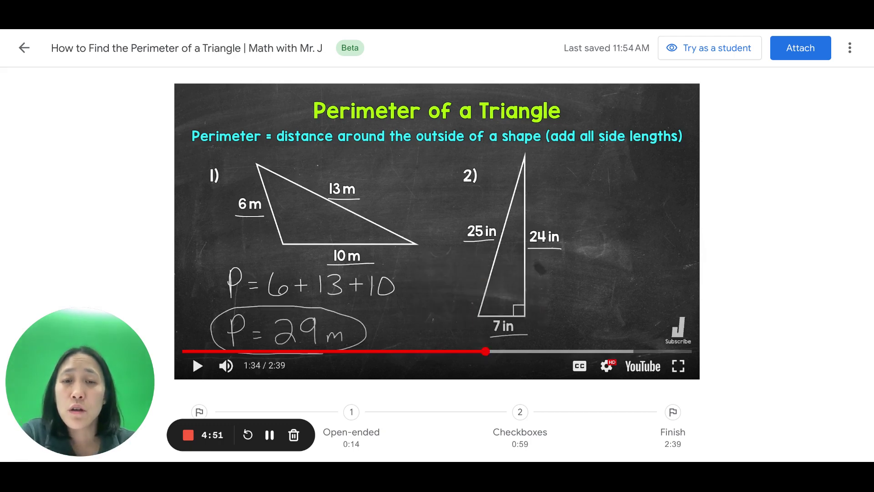
scroll(382, 286, down, 5)
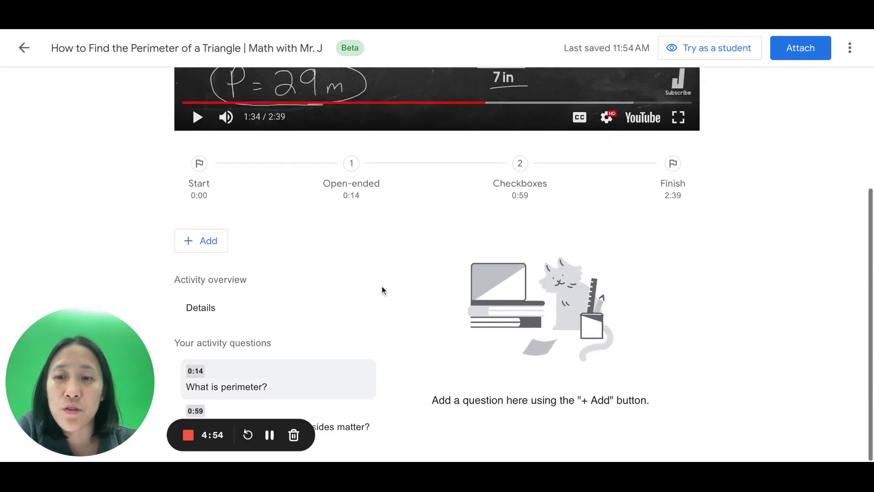
- Add a multiple-choice question at 1:34 reading 'Find the perimeter of #2'
click(205, 244)
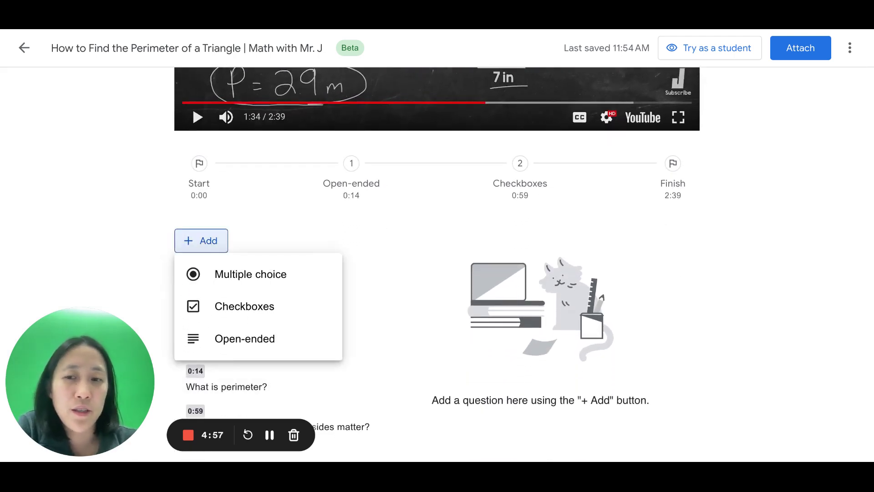
click(245, 280)
click(441, 305)
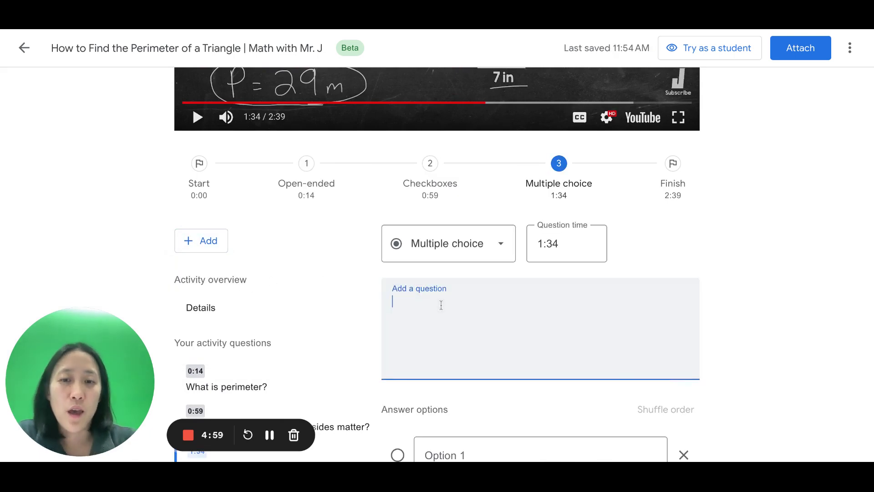
text(Find th)
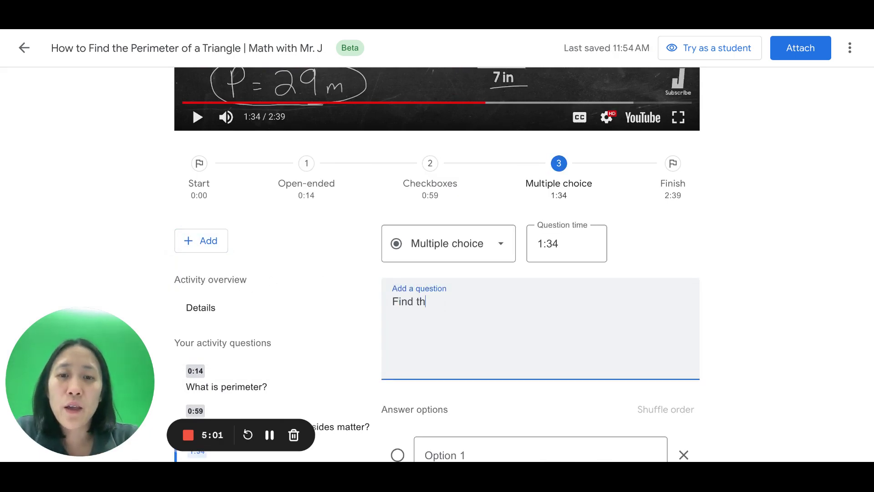
text(e perimeter of #2)
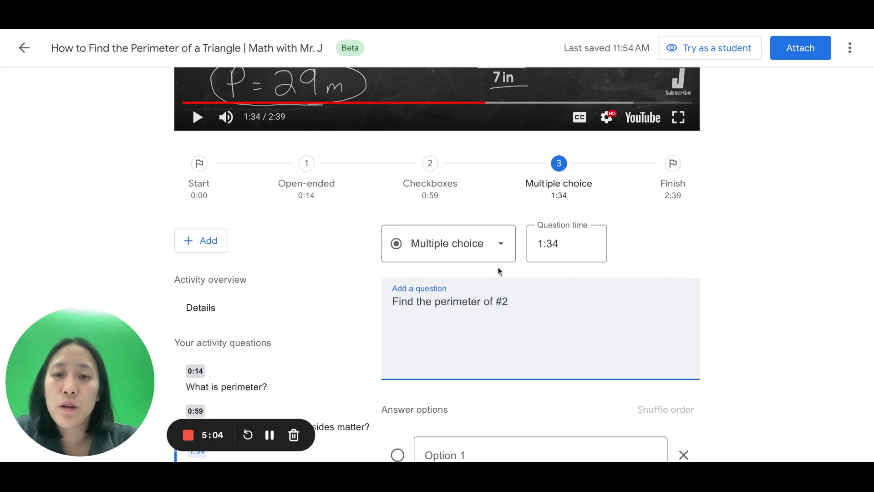
scroll(510, 268, down, 5)
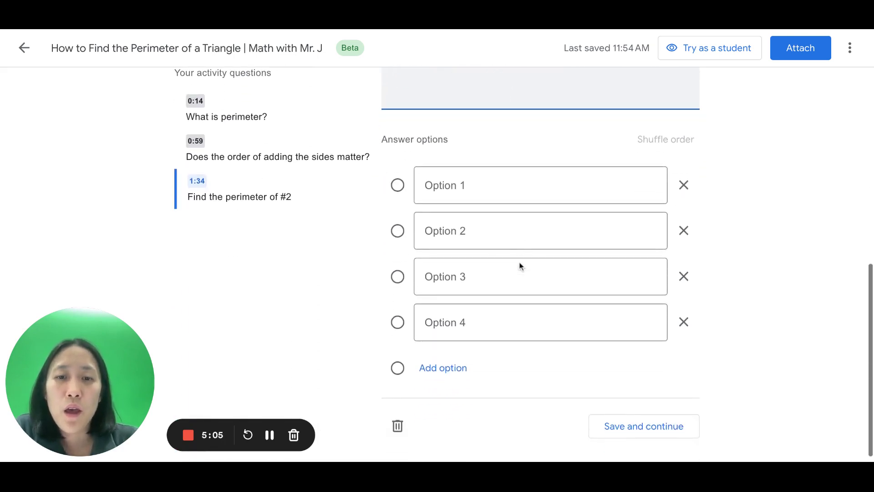
- Enter options 57 in, 56, 55 in and 54 in, mark 56 in correct, and save
click(453, 181)
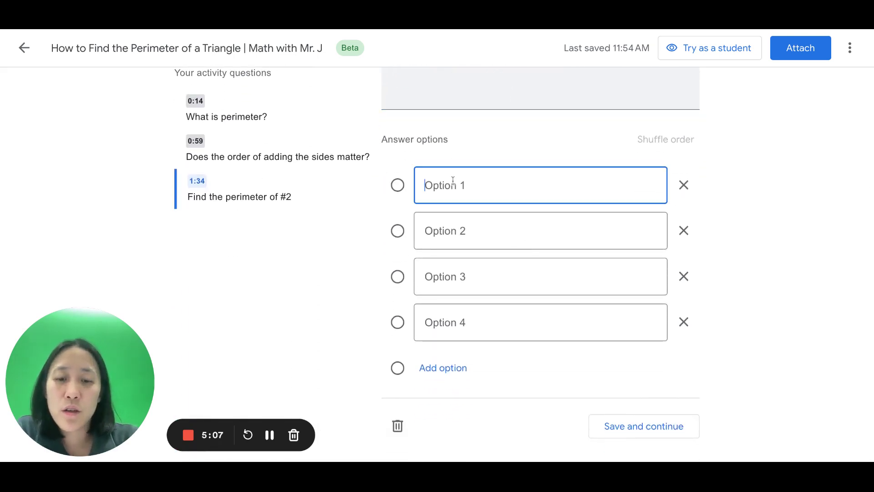
text(57 in)
click(451, 237)
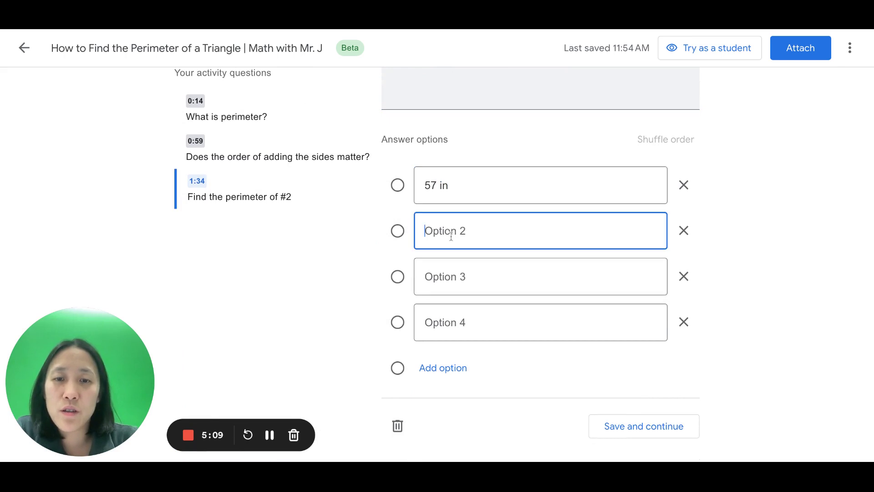
text(56)
click(452, 276)
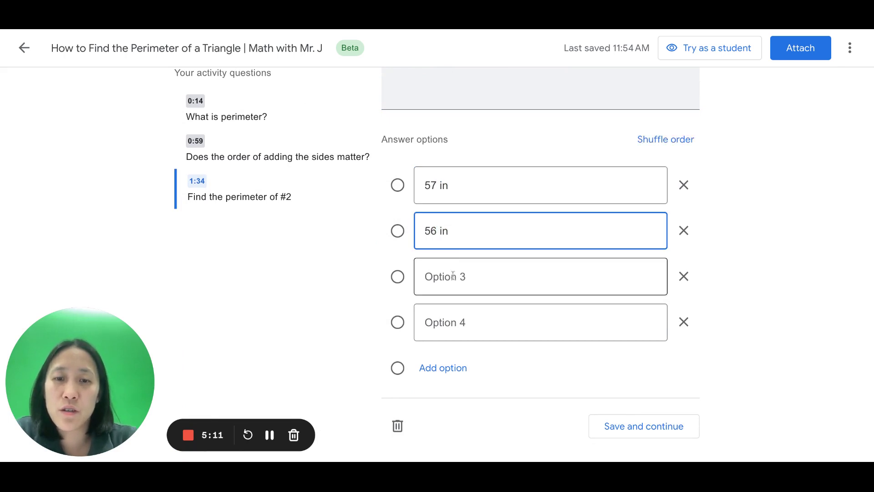
text(55 in)
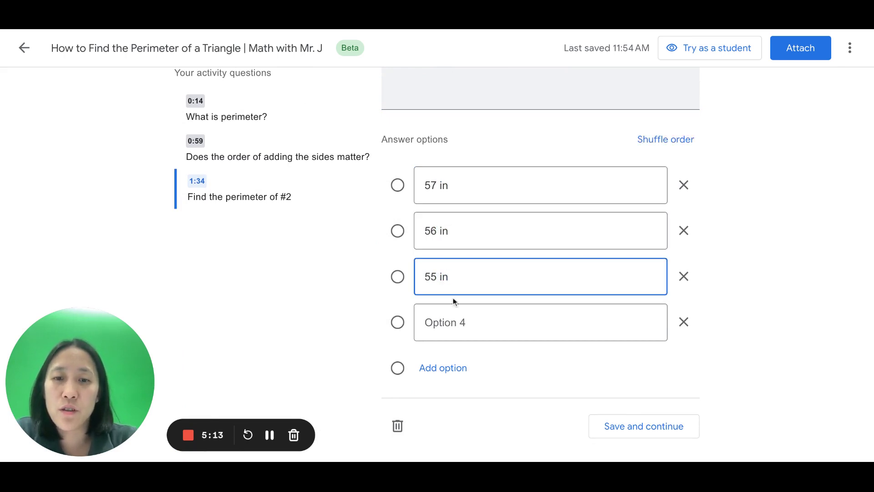
click(455, 323)
text(65)
key(BackSpace)
key(BackSpace)
text(54)
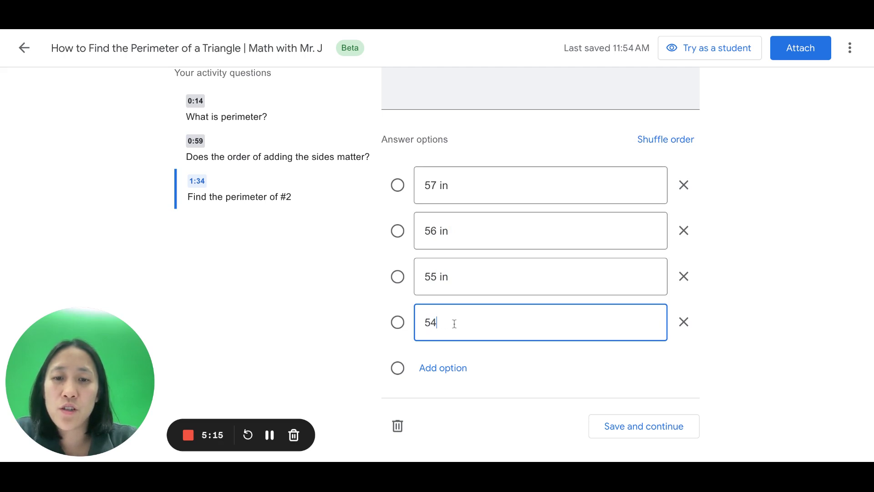
text( in)
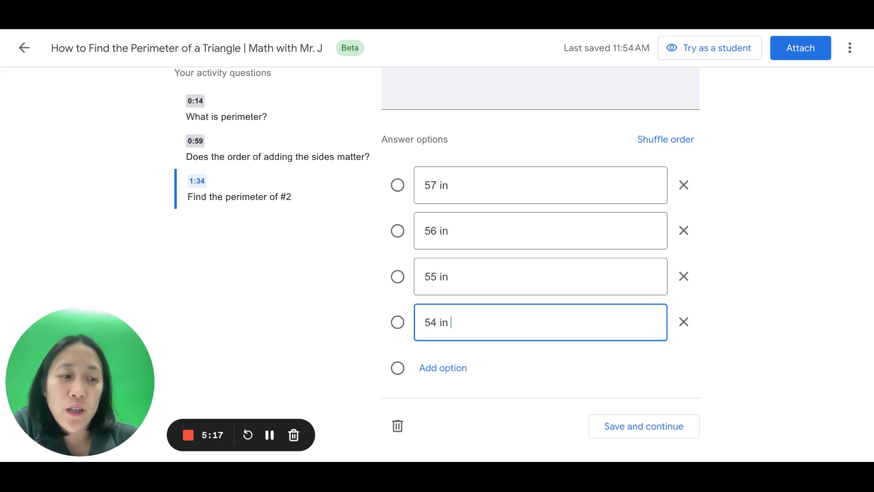
click(398, 230)
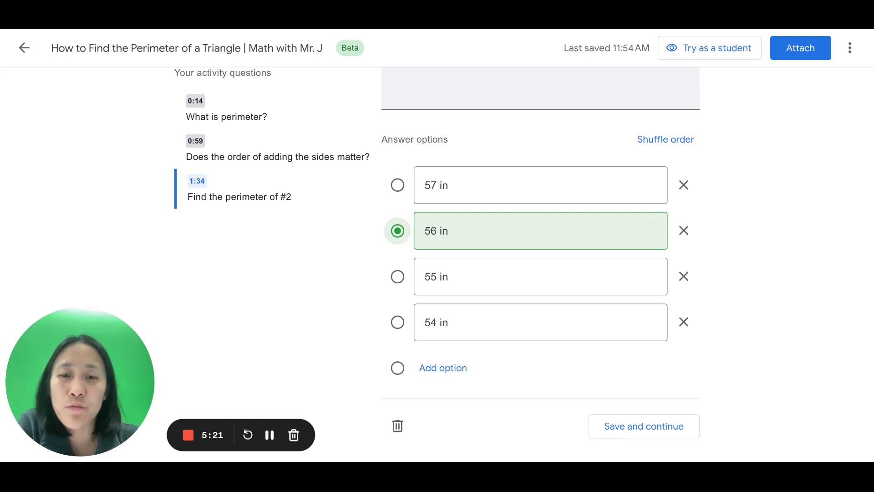
click(622, 419)
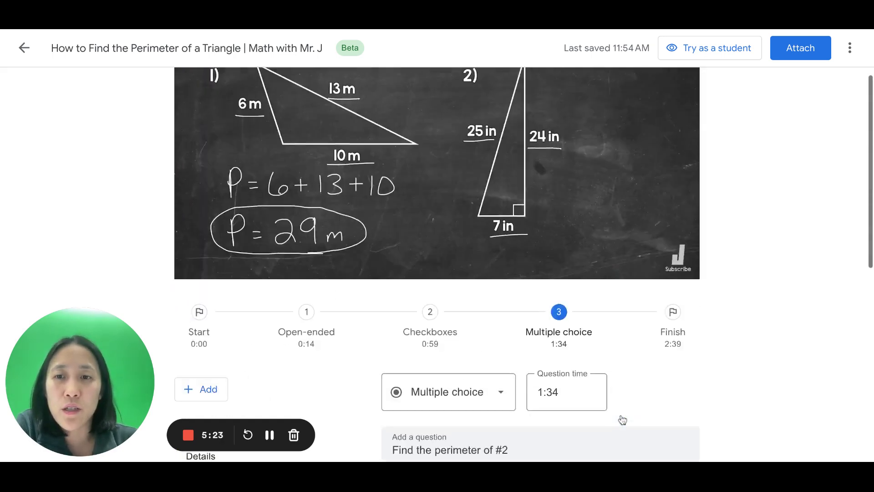
click(197, 365)
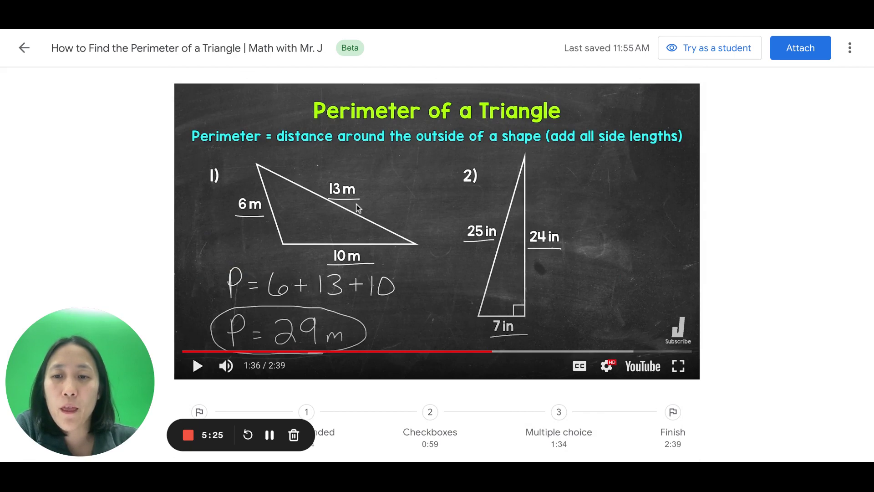
scroll(357, 208, down, 5)
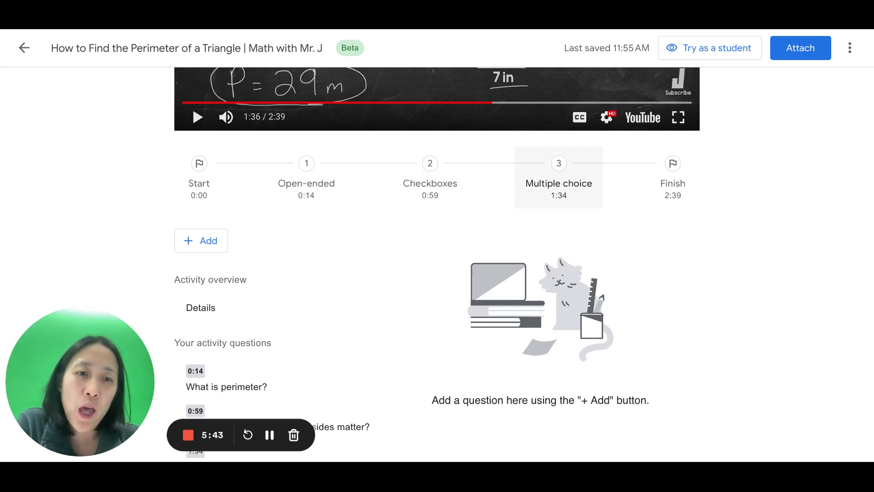
scroll(503, 222, up, 3)
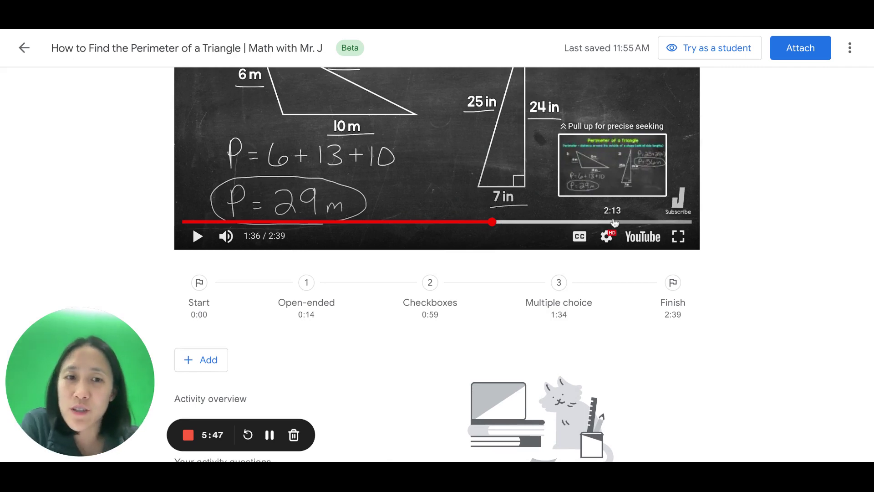
scroll(612, 222, down, 4)
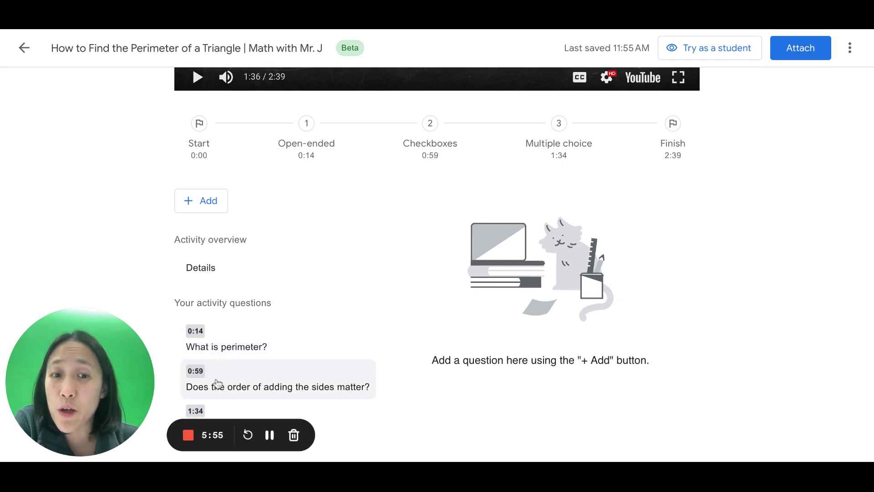
scroll(673, 313, up, 6)
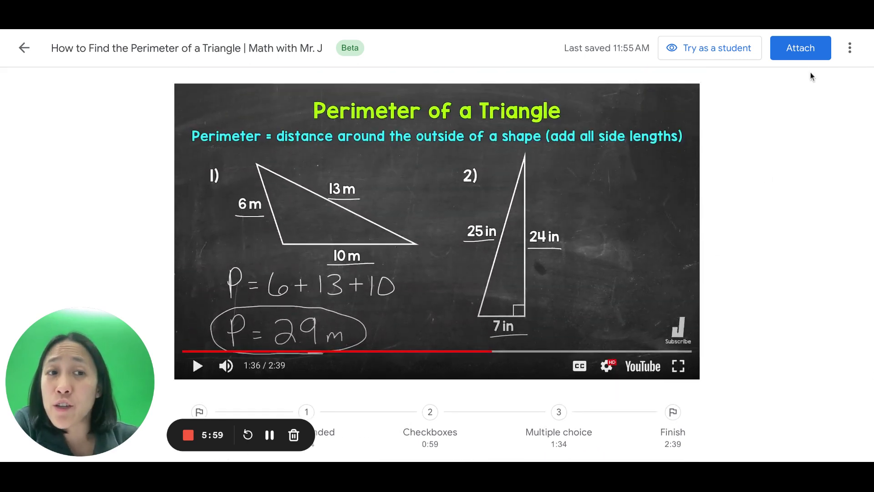
- Preview as a student and play the video until the 0:14 question 'What is perimeter?' appears
click(701, 54)
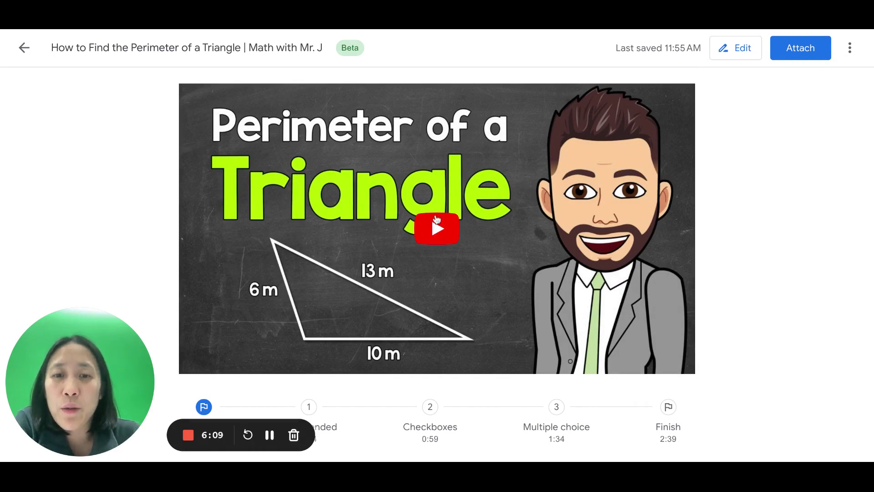
click(436, 232)
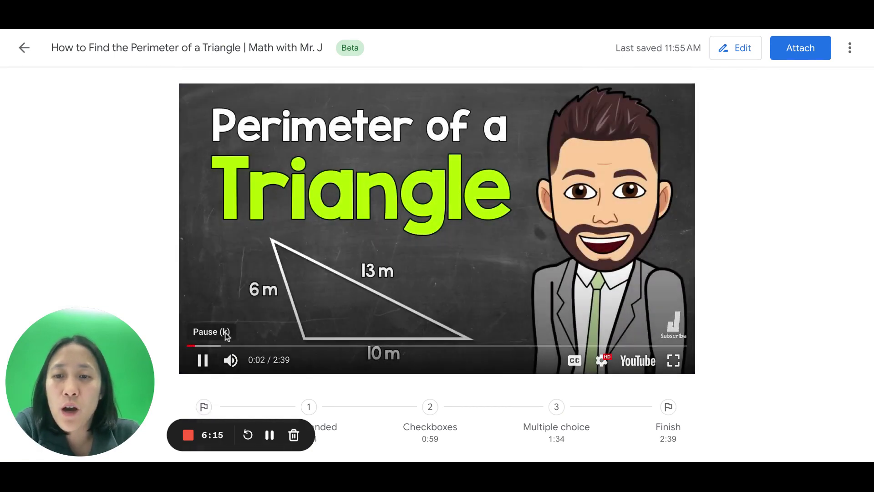
mouse_move(225, 347)
mouse_down()
mouse_move(235, 350)
mouse_move(218, 347)
mouse_up()
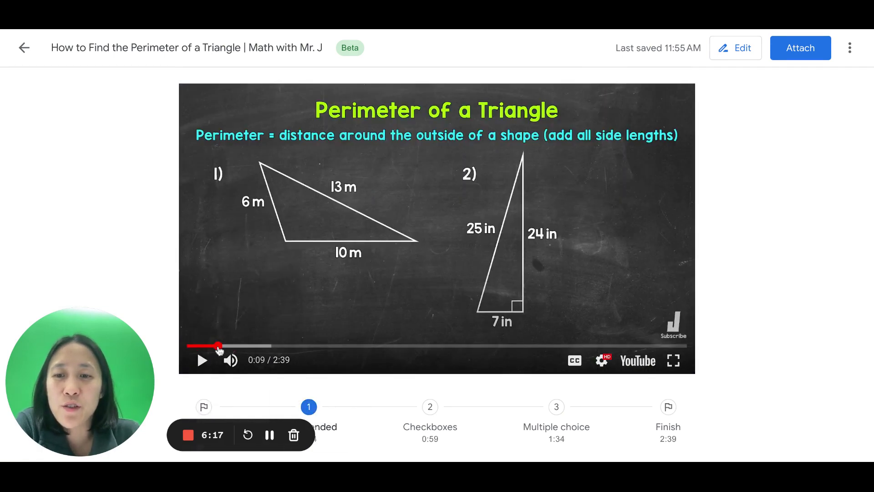
key(k)
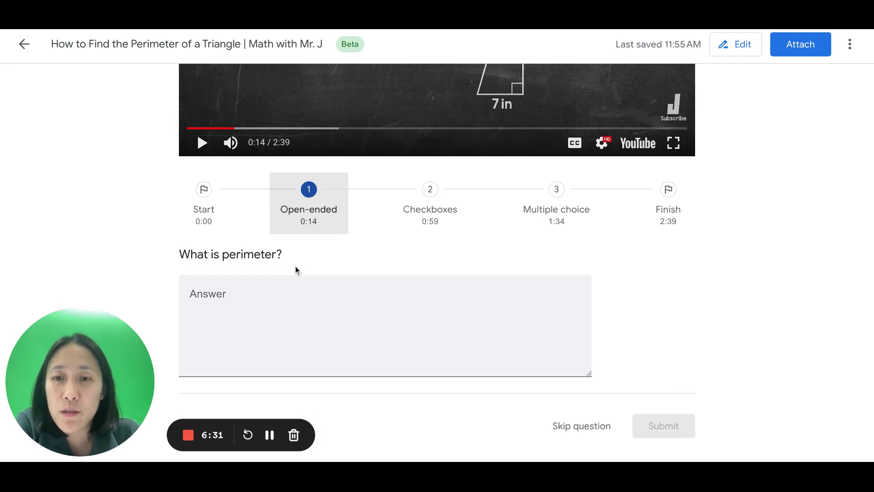
- Answer 'What is perimeter?' with 'Answer here' and submit it for teacher review
click(257, 295)
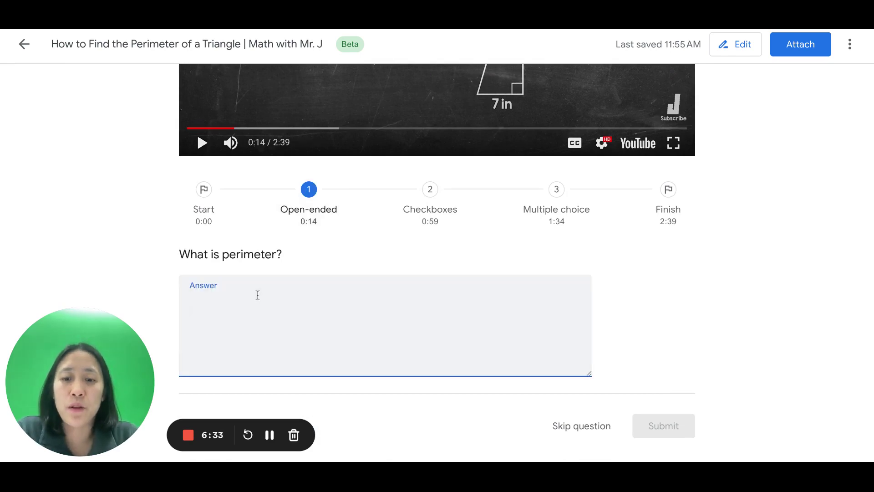
text(Answer here)
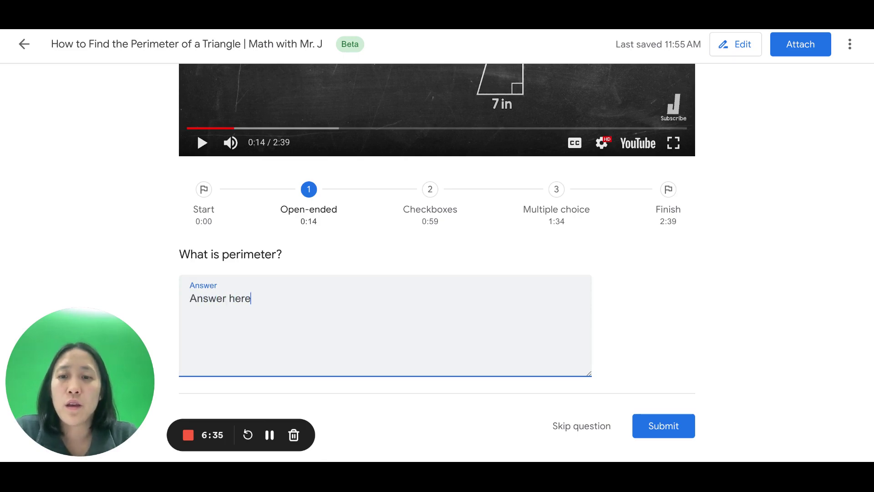
click(39, 342)
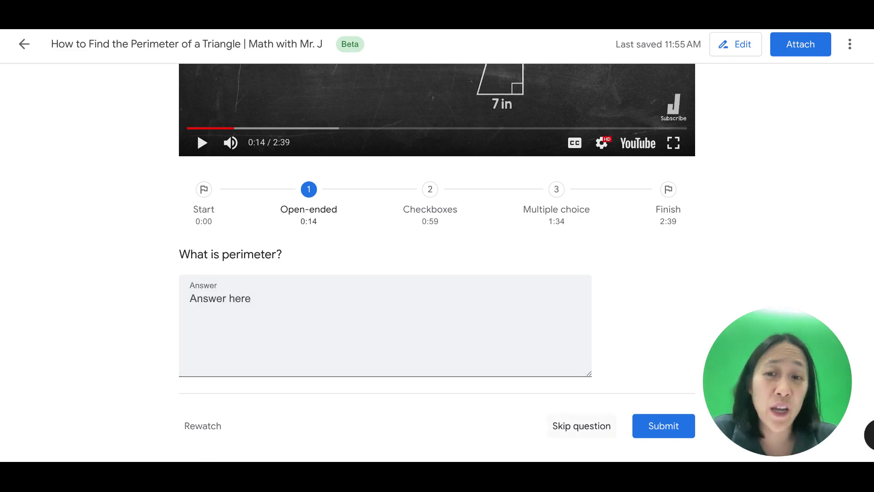
click(676, 434)
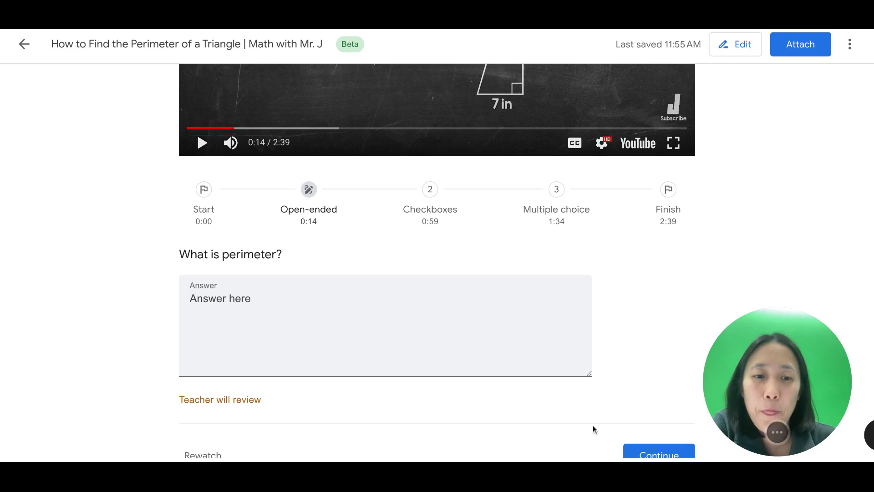
scroll(580, 387, down, 1)
scroll(580, 387, up, 1)
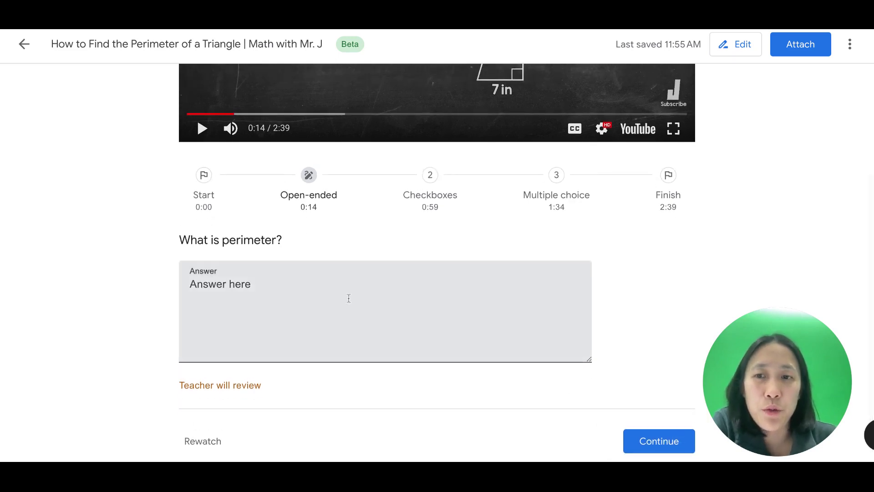
scroll(349, 298, up, 2)
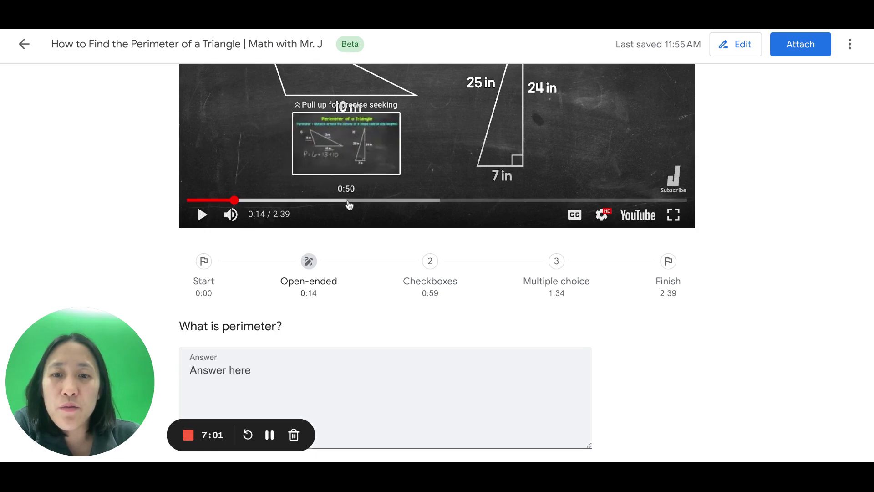
- Preview the triangle perimeter video from 0:57, then attach it with its 3 questions
click(369, 200)
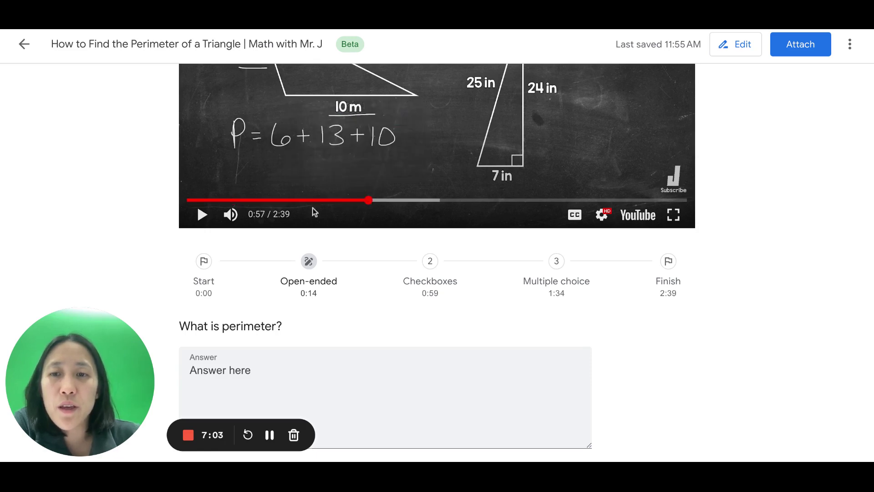
scroll(206, 244, up, 3)
click(205, 354)
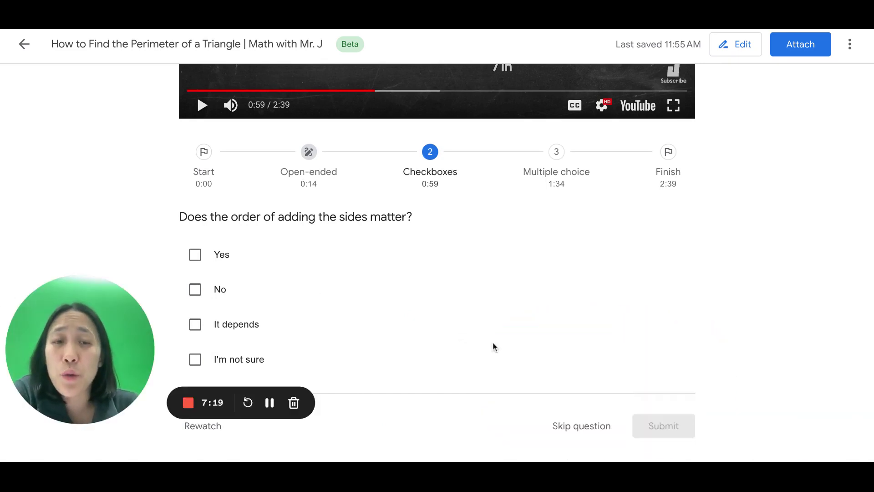
scroll(494, 346, up, 5)
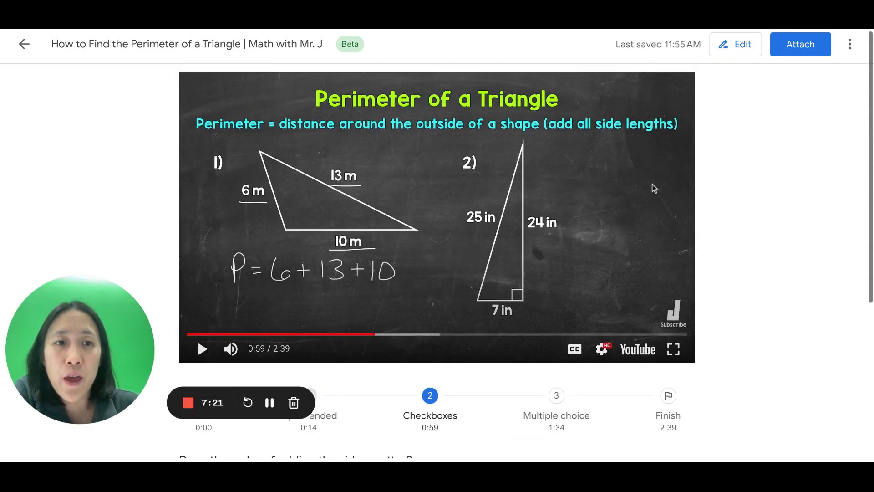
click(804, 44)
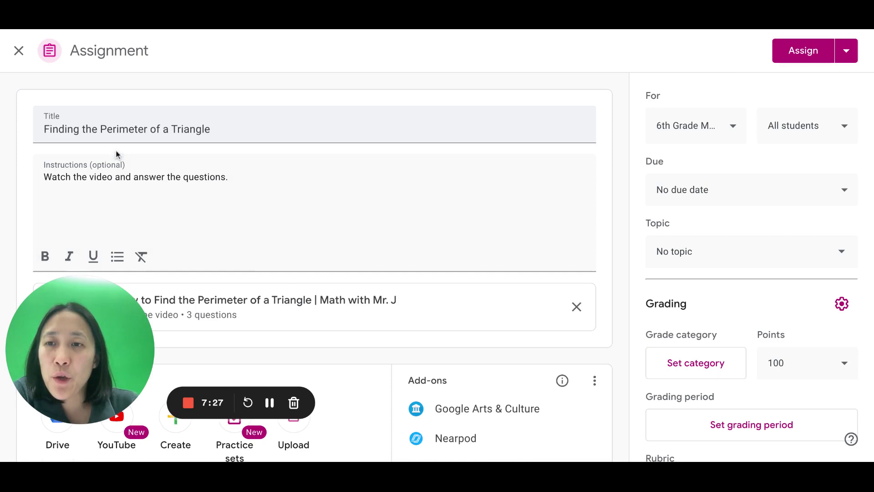
- Review the 'Finding the Perimeter of a Triangle' title and assignment details, leaving them unchanged
click(187, 131)
click(230, 149)
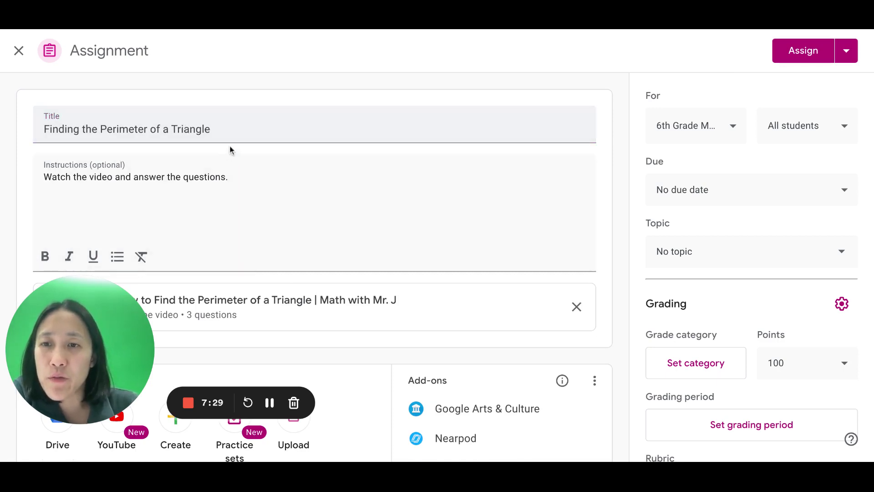
drag(75, 302, 747, 298)
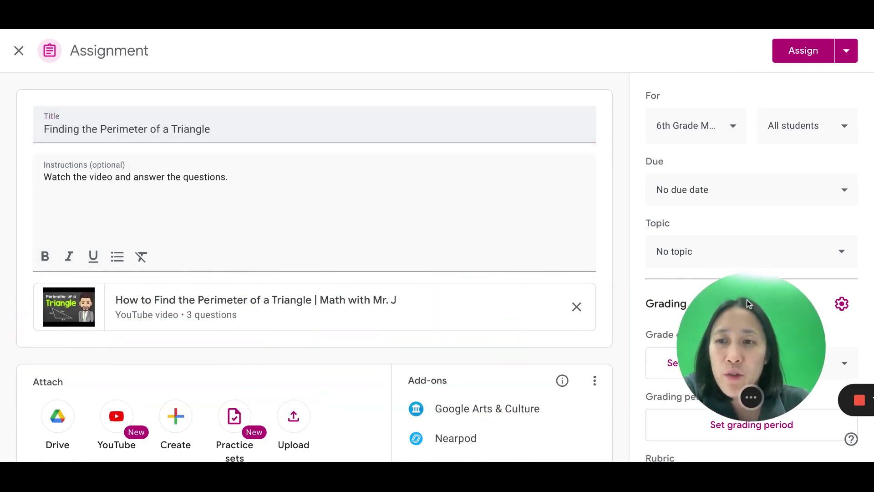
scroll(162, 236, down, 1)
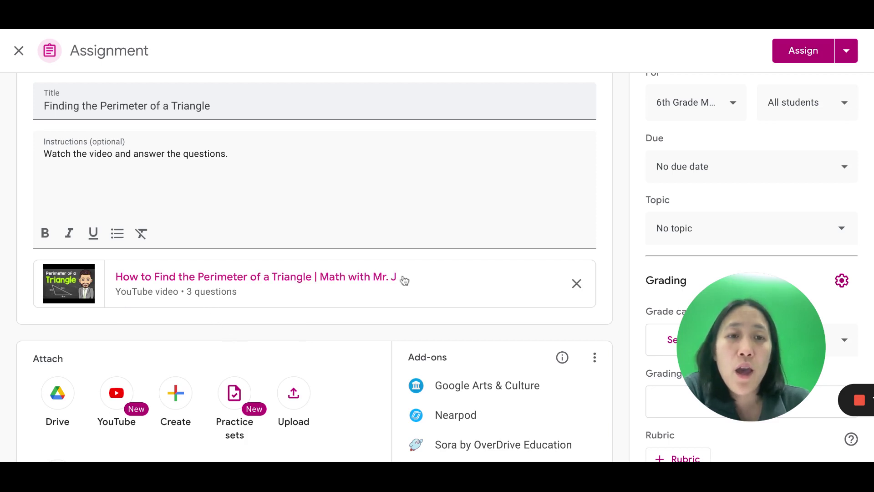
scroll(535, 256, down, 3)
scroll(535, 256, up, 4)
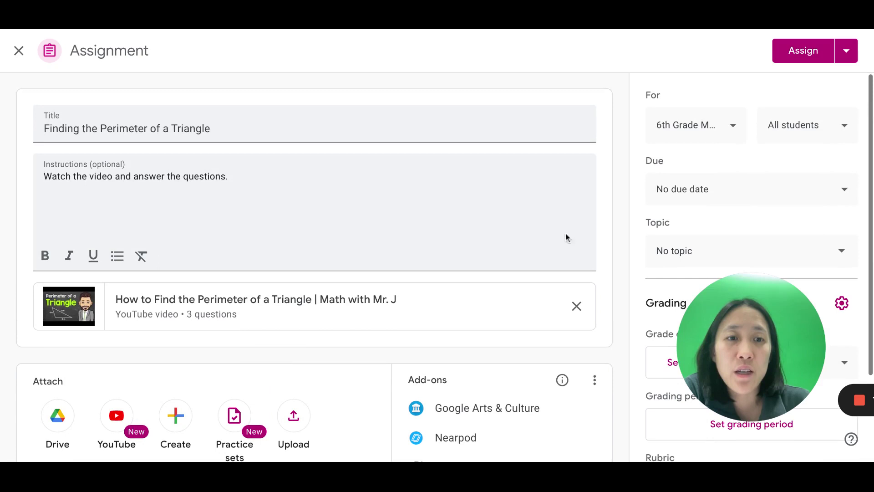
- Confirm 6th Grade Math as the receiving class and post the assignment
click(734, 129)
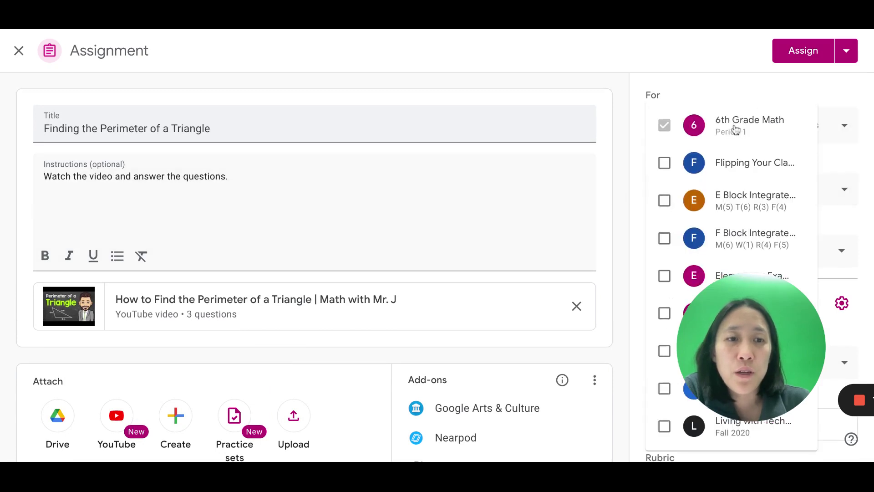
click(844, 125)
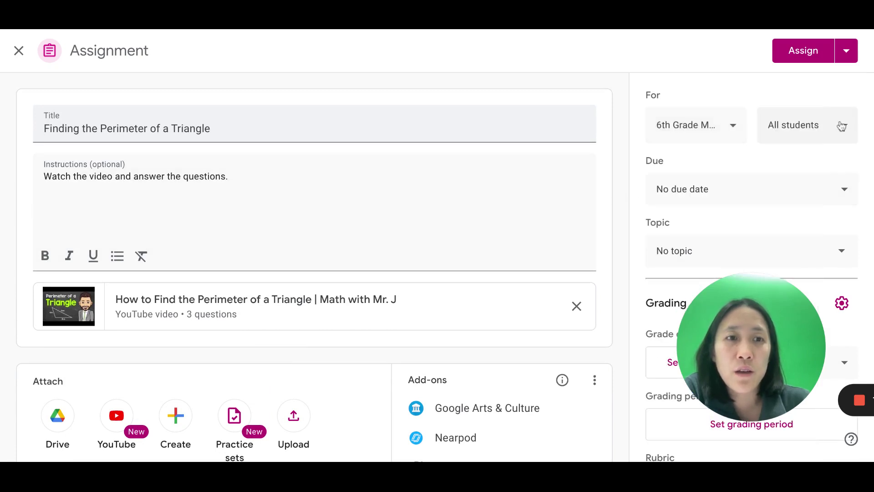
click(802, 49)
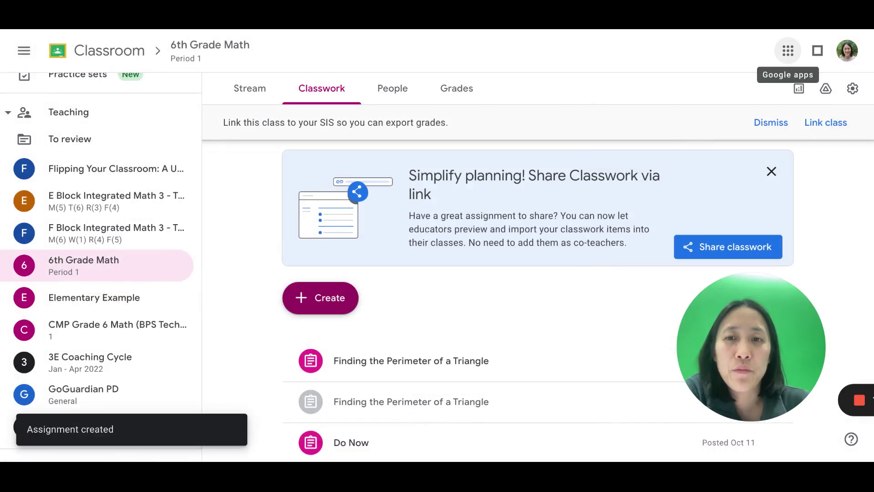
- Scroll the 6th Grade Math Classwork list to the newly posted triangle perimeter assignment
scroll(435, 228, down, 2)
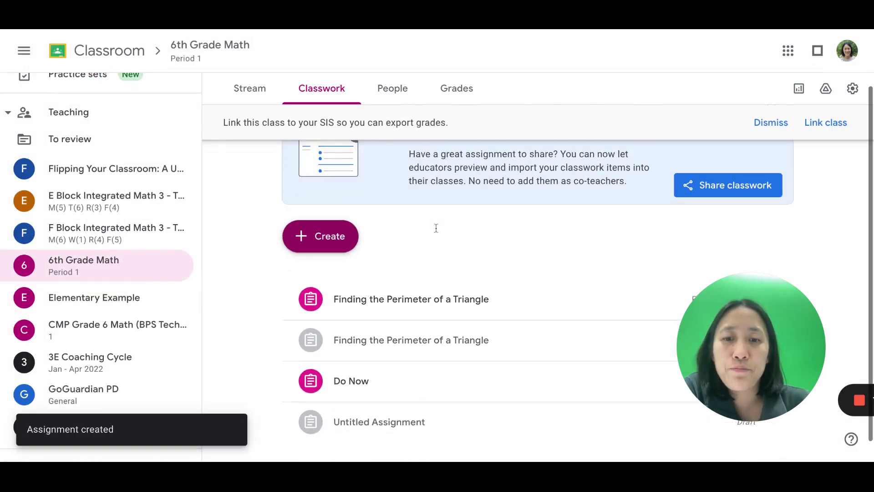